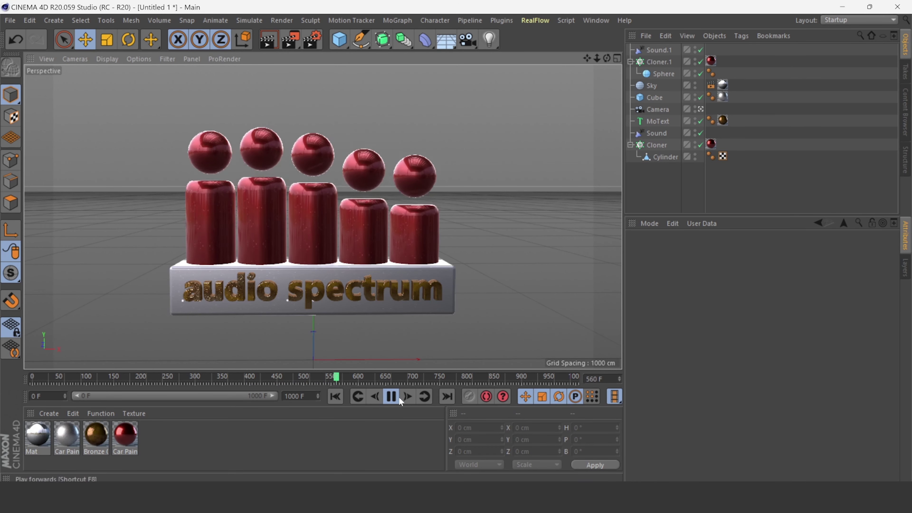
Stop playback and delete the Sound, Cloner, Cube and MoText objects, keeping Sky and Camera.
click(391, 396)
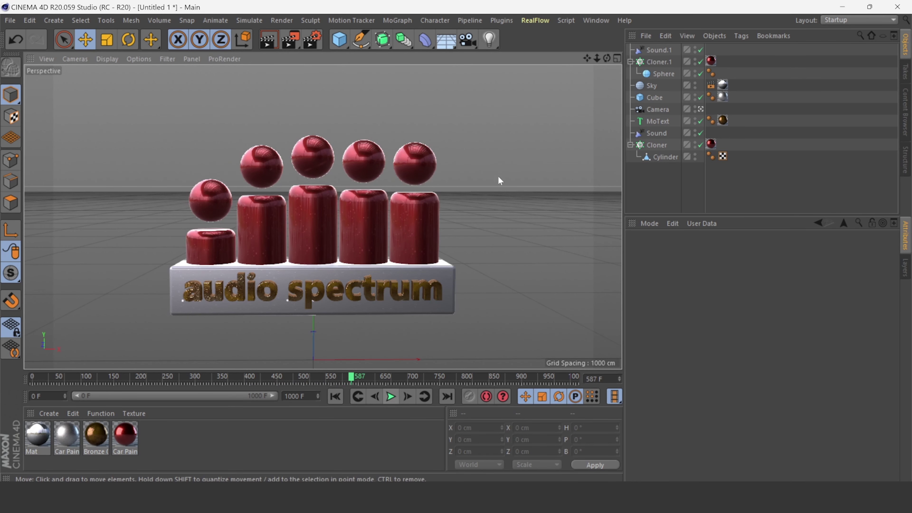
click(655, 49)
key(Delete)
click(654, 47)
key(Delete)
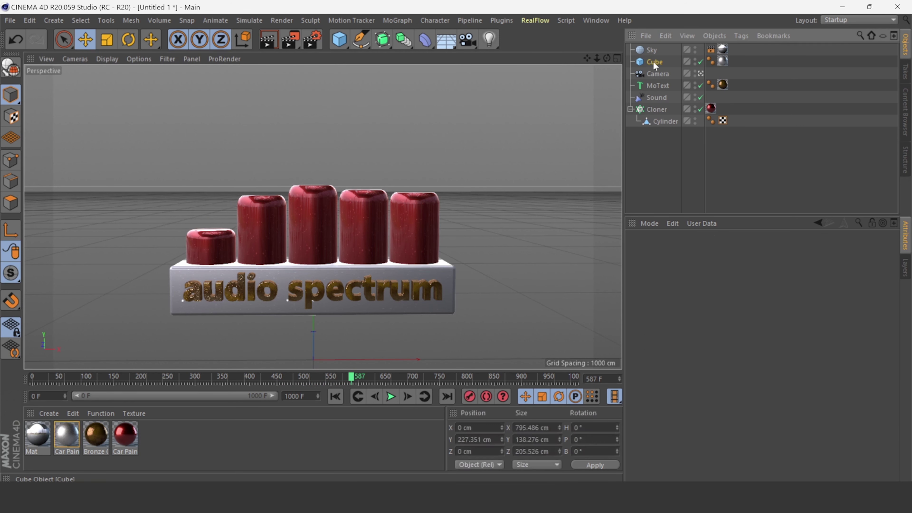
key(Delete)
click(655, 73)
key(Delete)
key(Delete)
Remove the old cylinder cloner, then add a raised Cylinder with 3 cm cap fillets.
click(649, 73)
key(Delete)
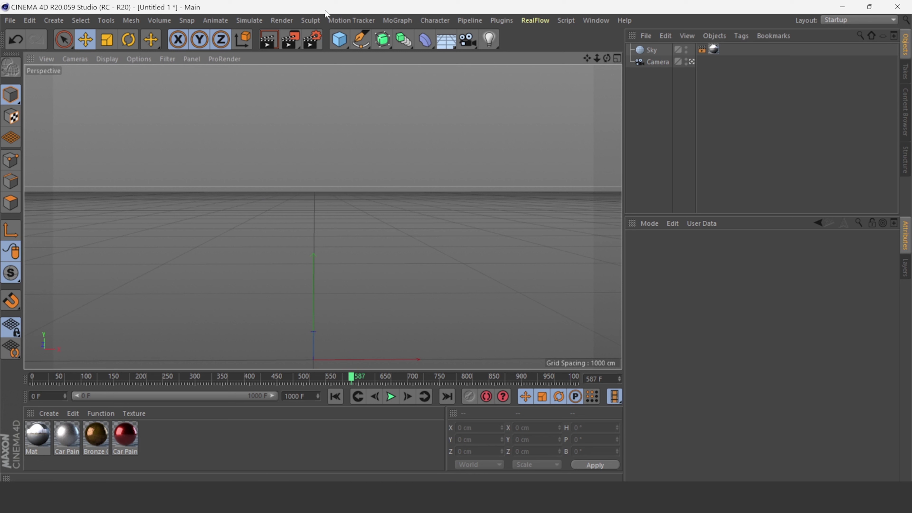
drag(340, 39, 562, 50)
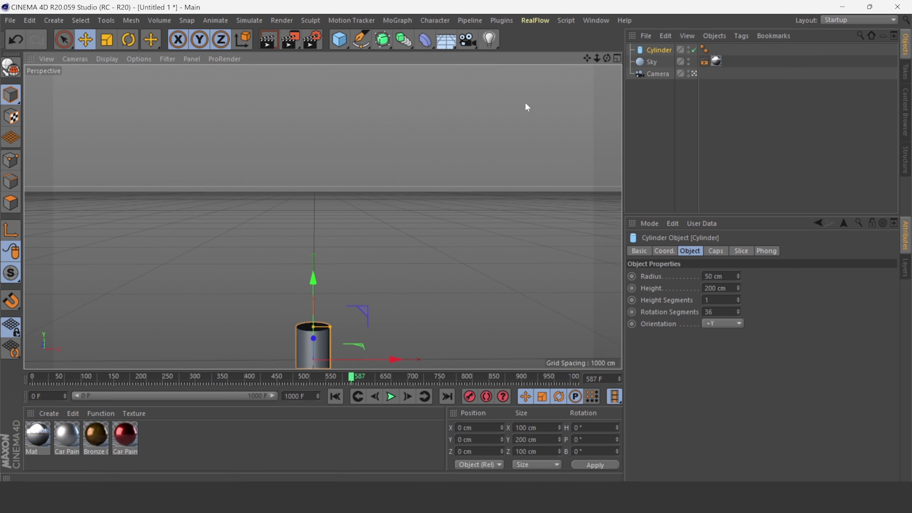
mouse_move(314, 278)
mouse_down()
mouse_move(349, 157)
mouse_move(380, 182)
mouse_up()
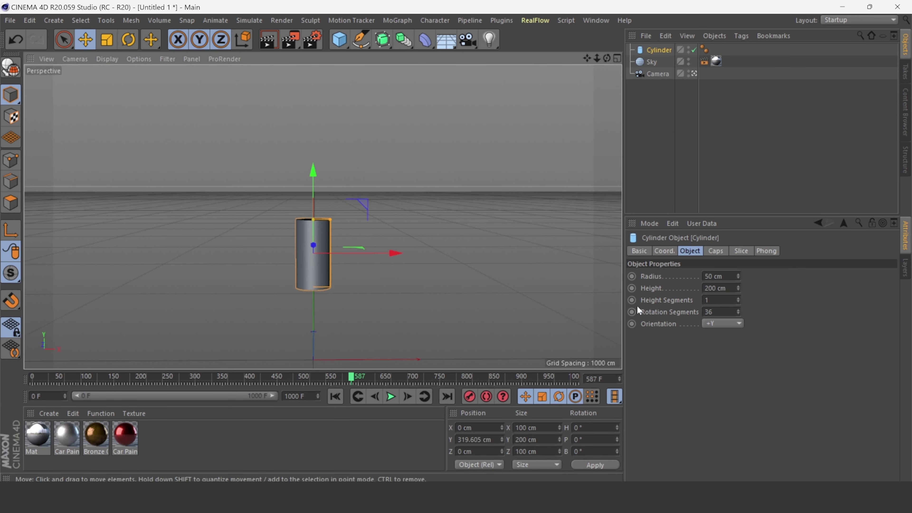
click(713, 251)
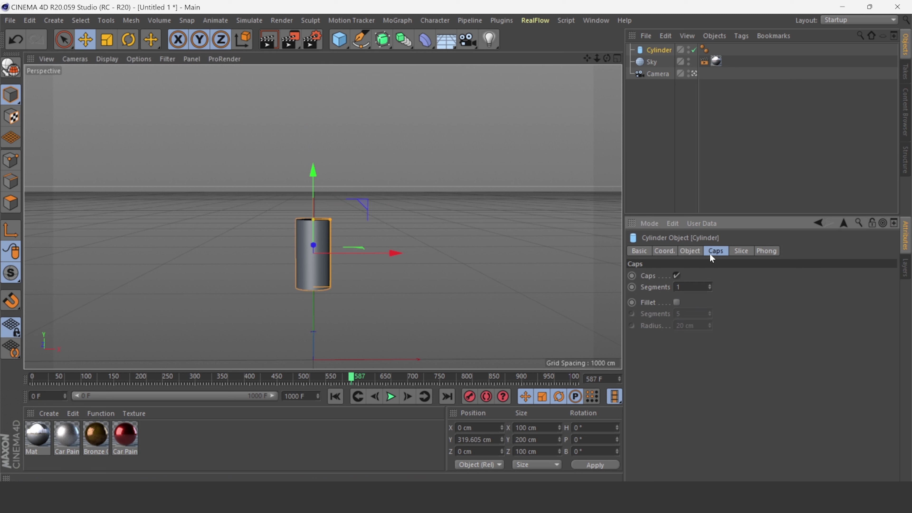
click(676, 302)
double_click(699, 326)
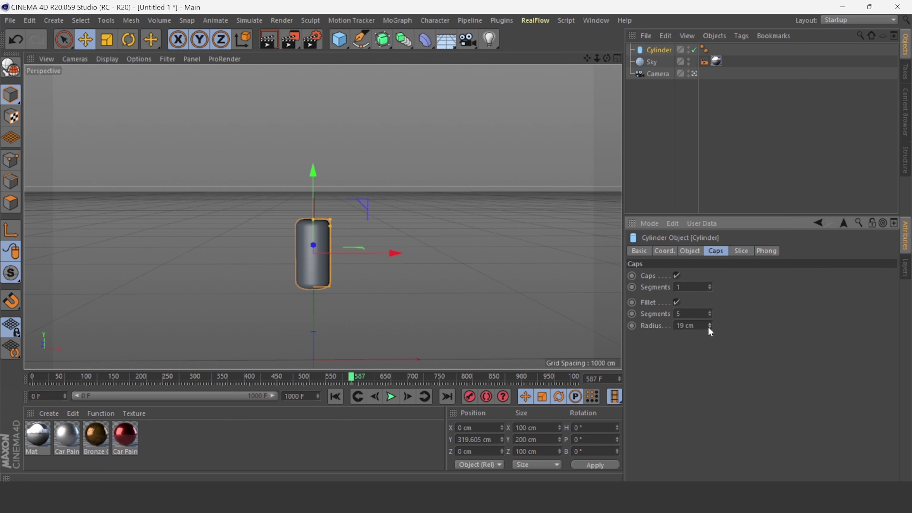
text(3)
key(Return)
Lower the 100 cm cylinder slightly, make it editable, and centre its axis.
click(689, 251)
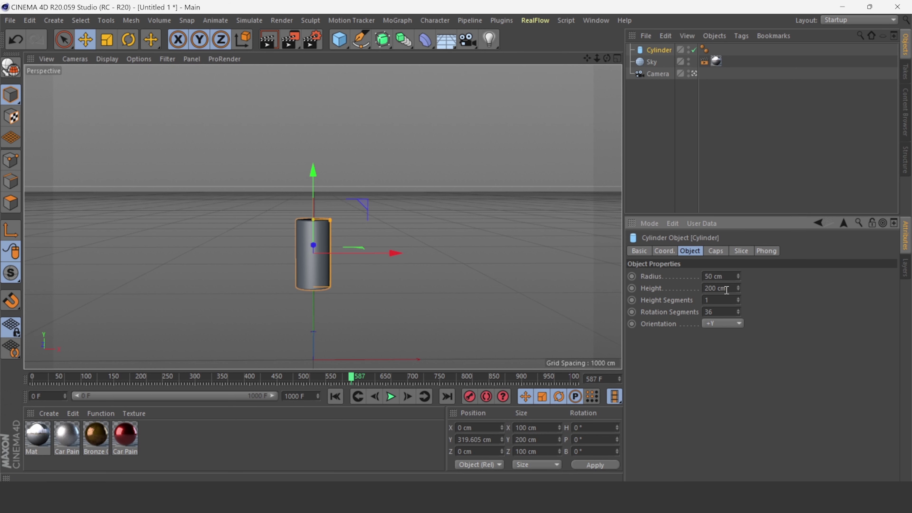
click(400, 274)
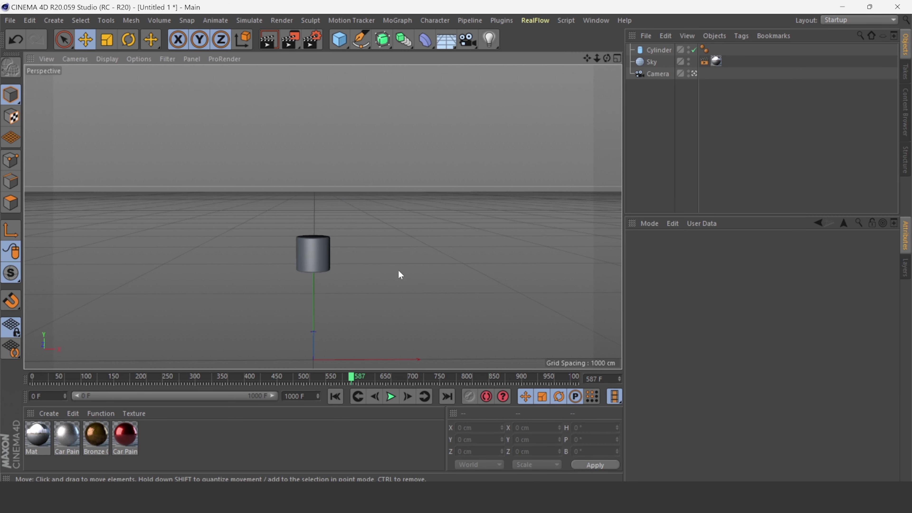
click(312, 254)
drag(311, 170, 314, 196)
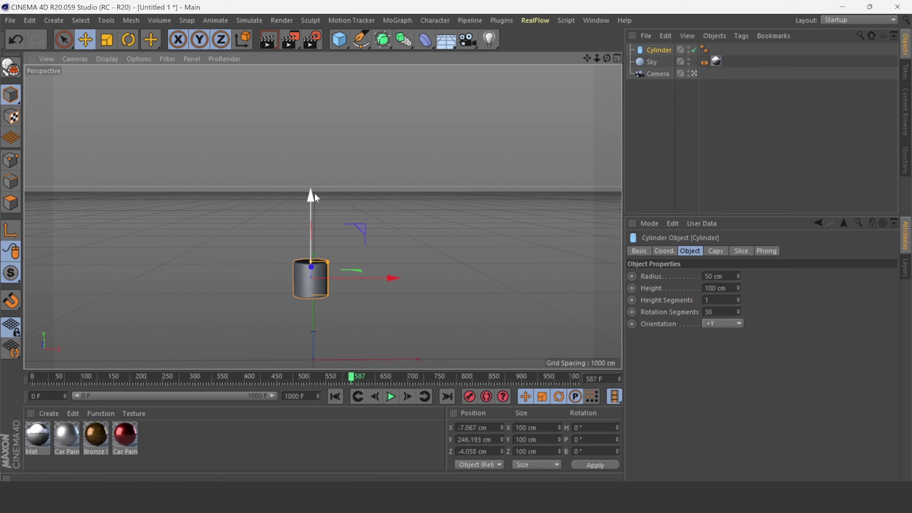
key(ctrl+z)
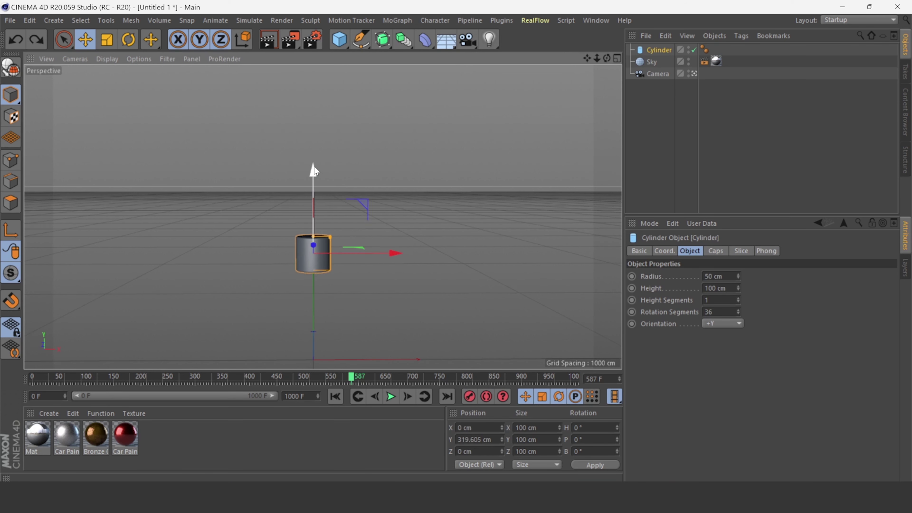
drag(313, 170, 314, 182)
scroll(323, 217, up, 5)
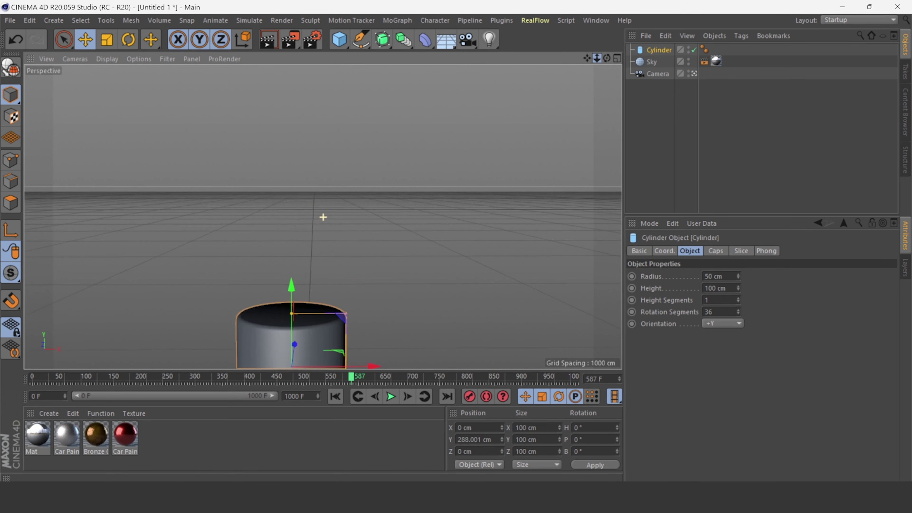
scroll(323, 217, down, 4)
scroll(323, 217, down, 1)
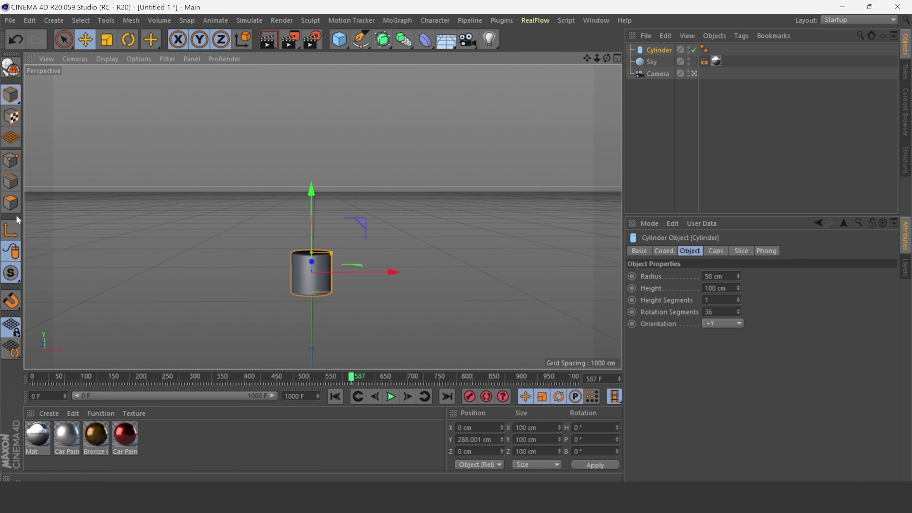
click(16, 64)
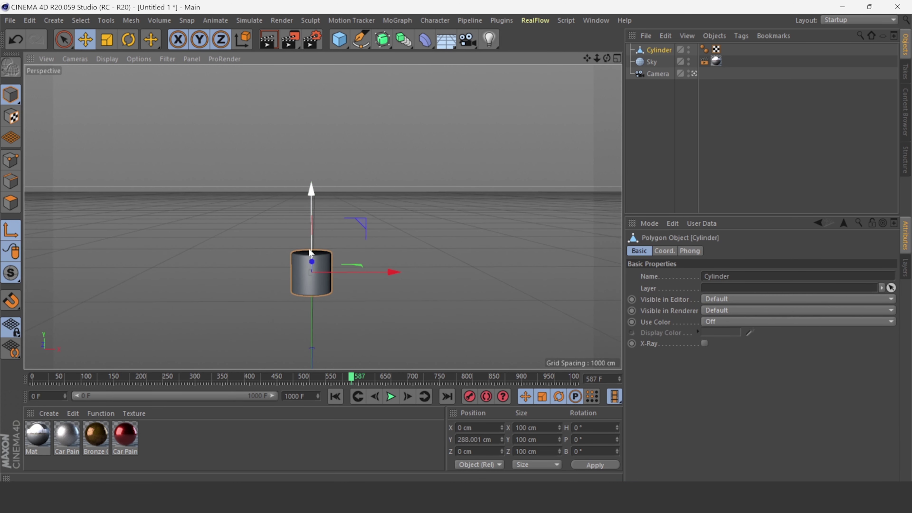
drag(313, 190, 312, 215)
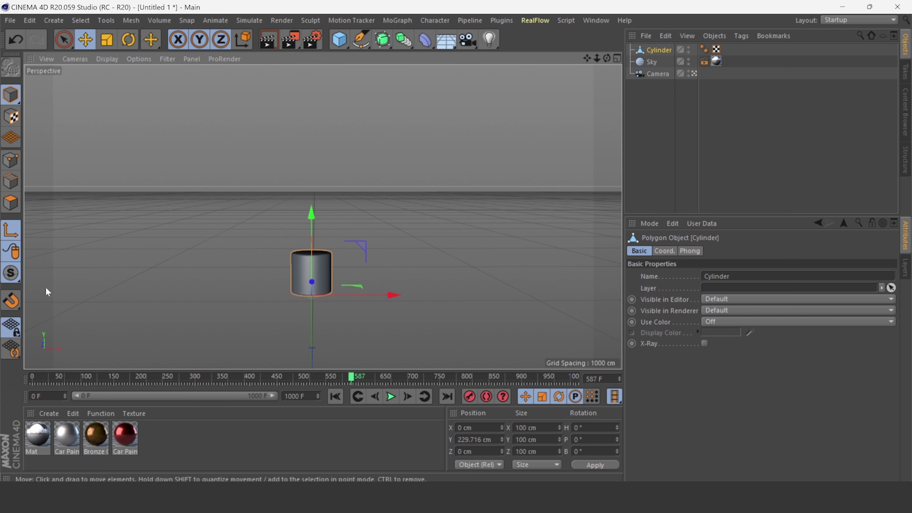
Add a MoGraph Cloner and place the cylinder inside it.
click(182, 203)
click(308, 269)
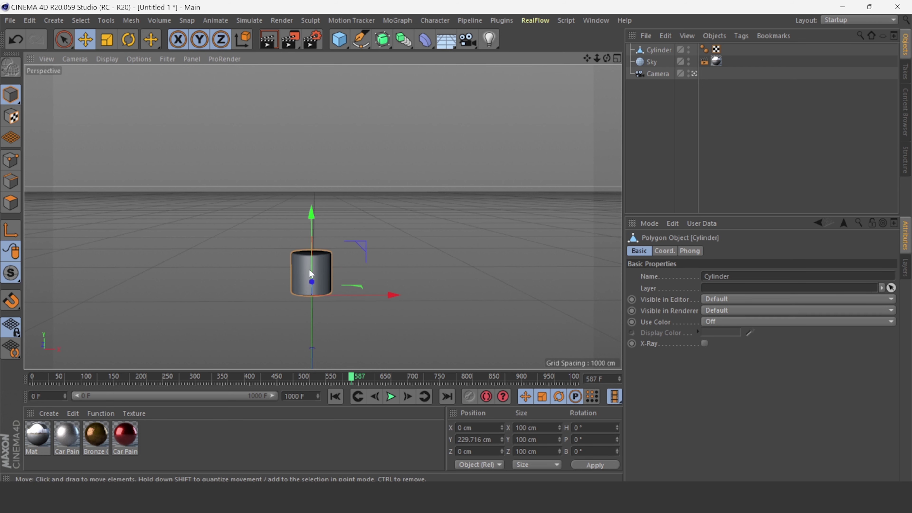
click(387, 46)
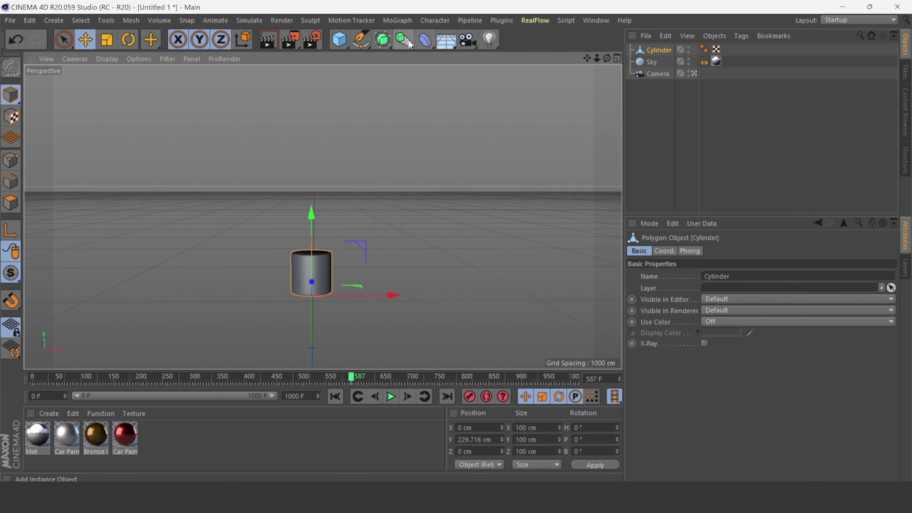
click(410, 44)
click(614, 118)
click(661, 62)
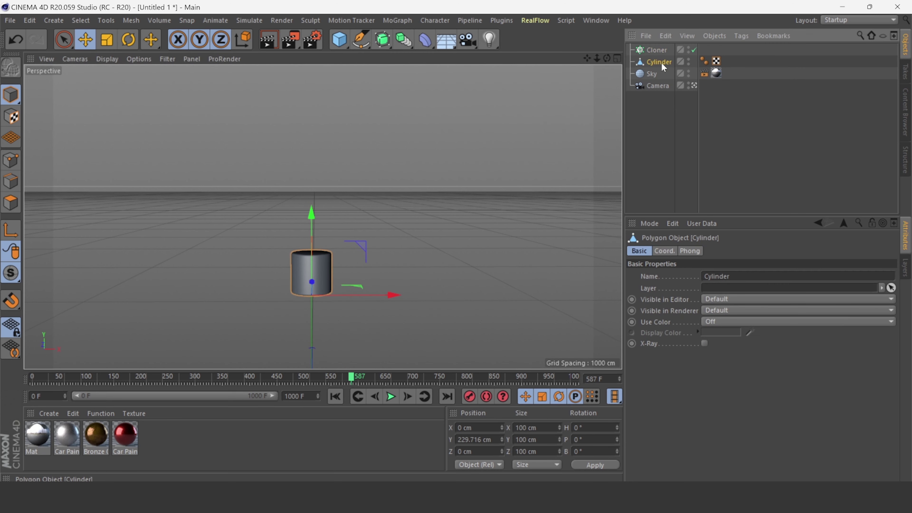
drag(662, 60, 659, 49)
click(658, 49)
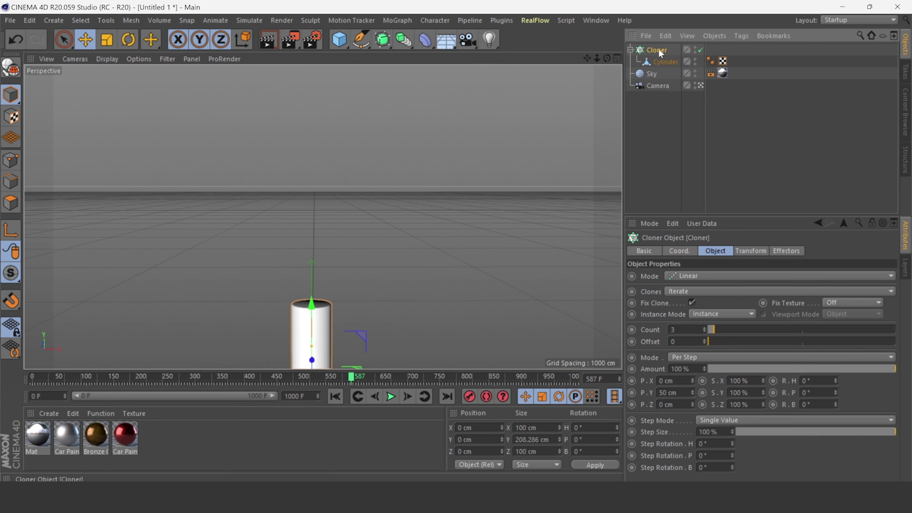
Set the Linear Cloner to 5 clones with zero Y spacing, spread along X.
click(704, 328)
click(704, 328)
click(679, 392)
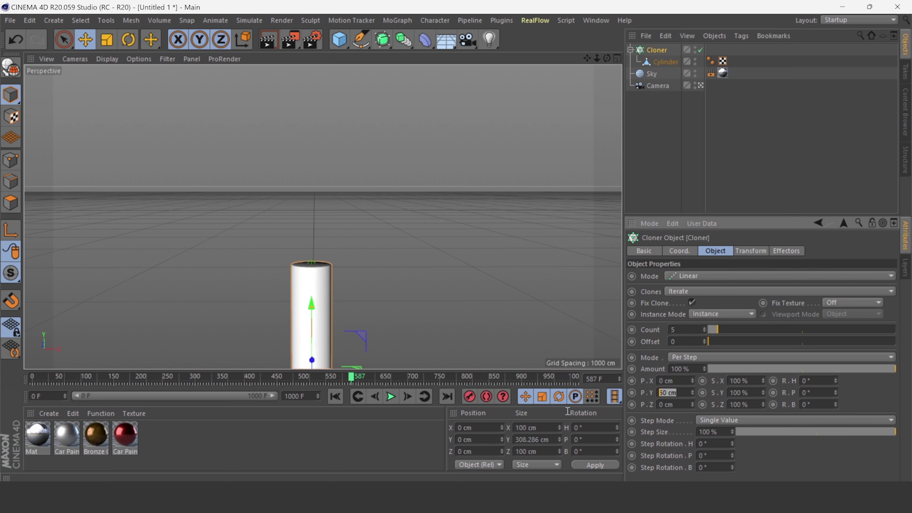
text(0)
key(Return)
text(20)
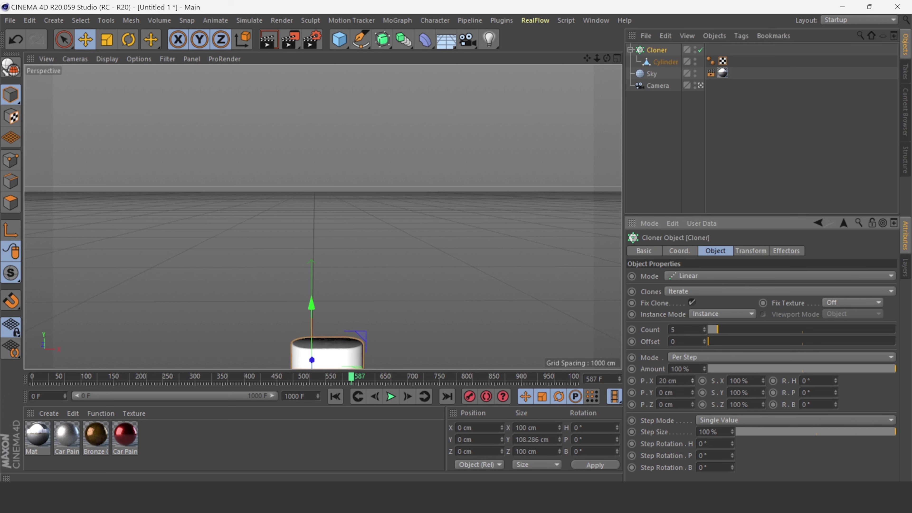
mouse_move(692, 380)
mouse_down()
mouse_move(715, 380)
mouse_move(703, 380)
mouse_up()
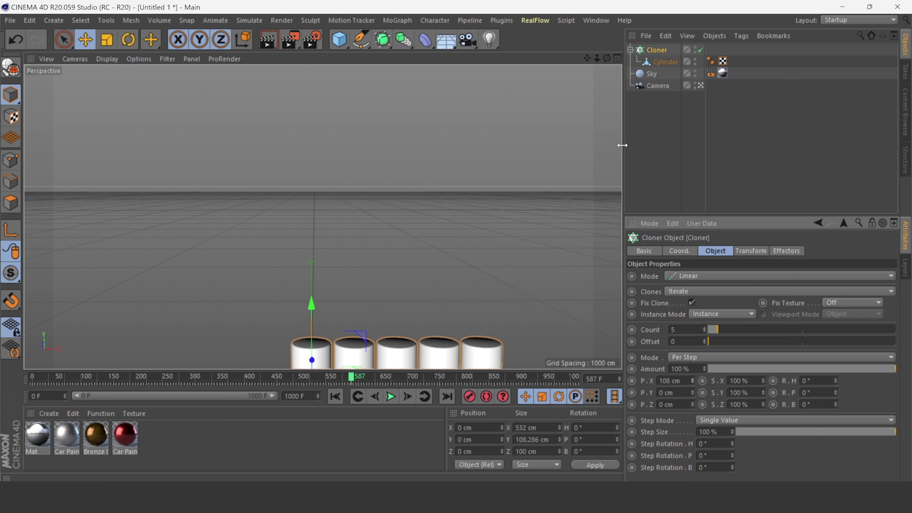
Reposition the row of cylinders and fine-tune the clone spacing to 105 cm.
click(657, 52)
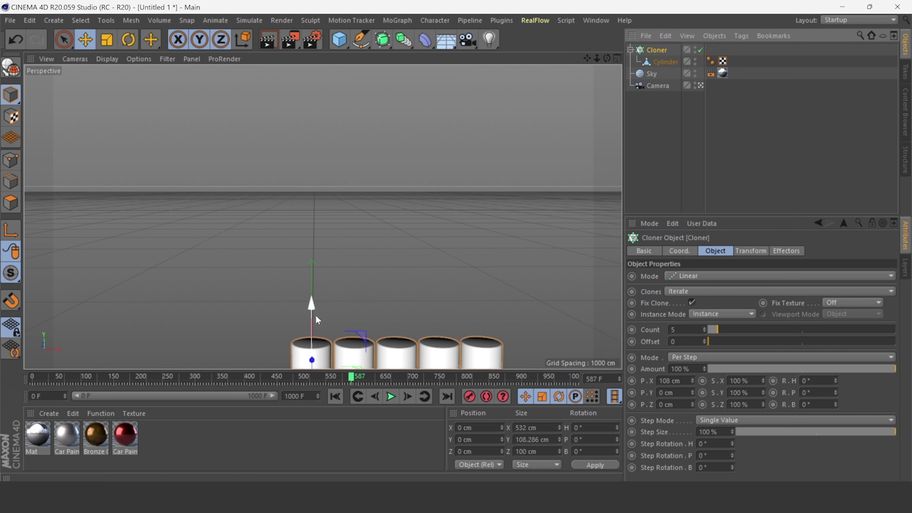
mouse_move(311, 303)
mouse_down()
mouse_move(325, 138)
mouse_move(328, 218)
mouse_up()
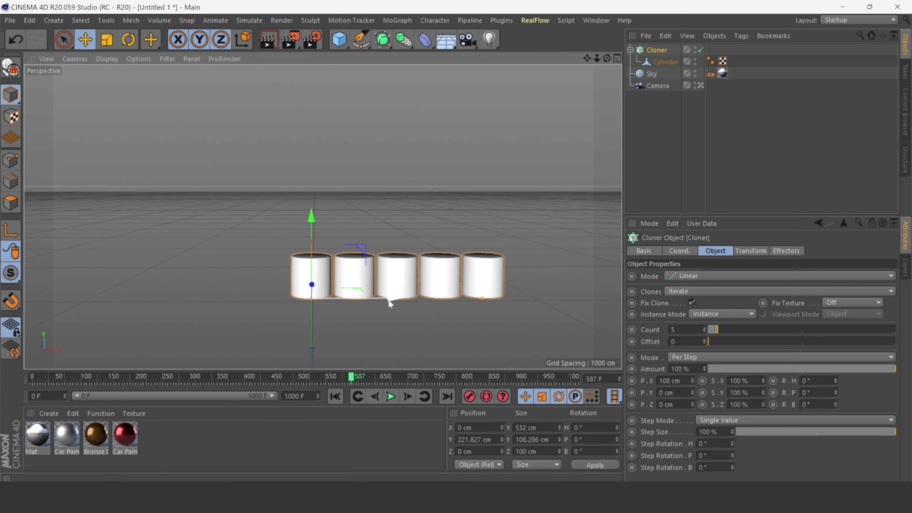
mouse_move(388, 301)
mouse_down()
mouse_move(325, 329)
mouse_move(307, 318)
mouse_up()
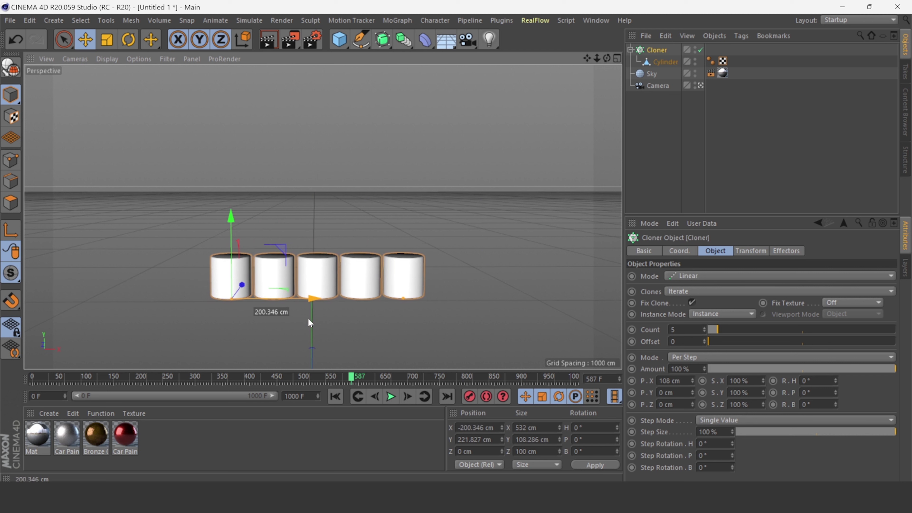
click(387, 327)
click(661, 50)
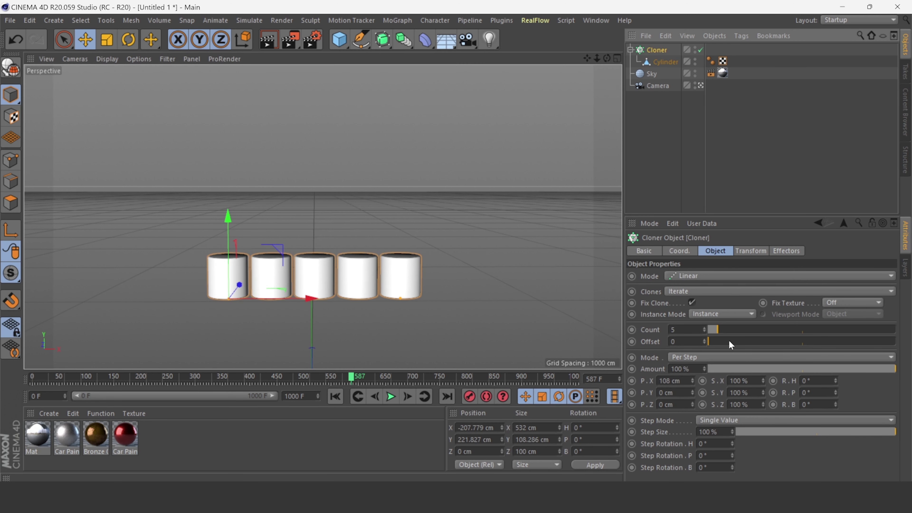
drag(692, 380, 692, 379)
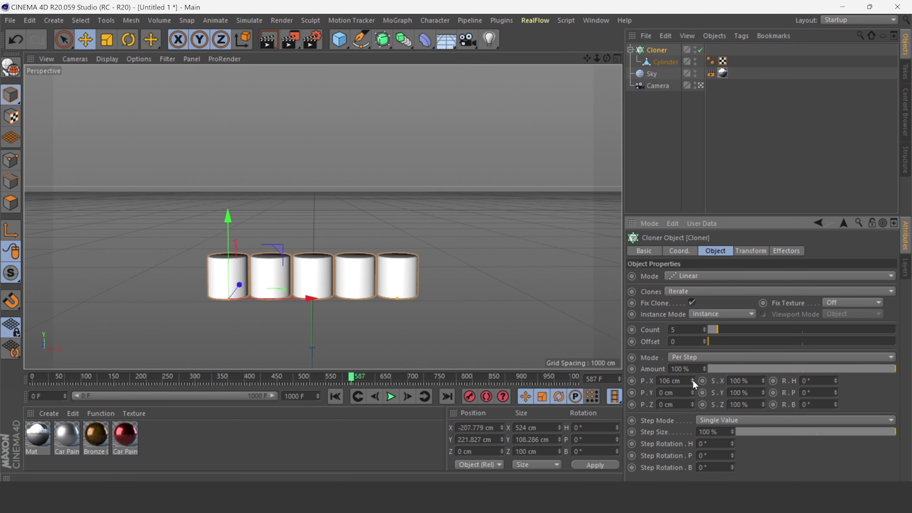
click(362, 346)
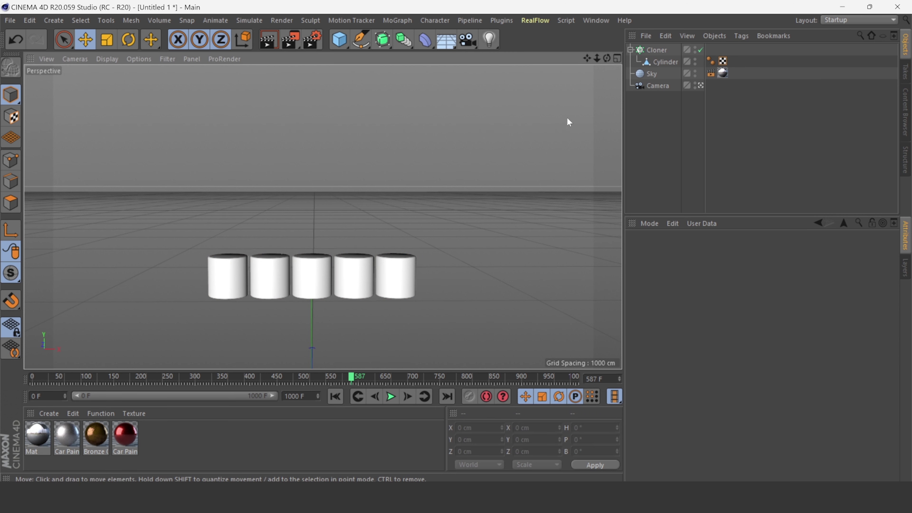
click(645, 51)
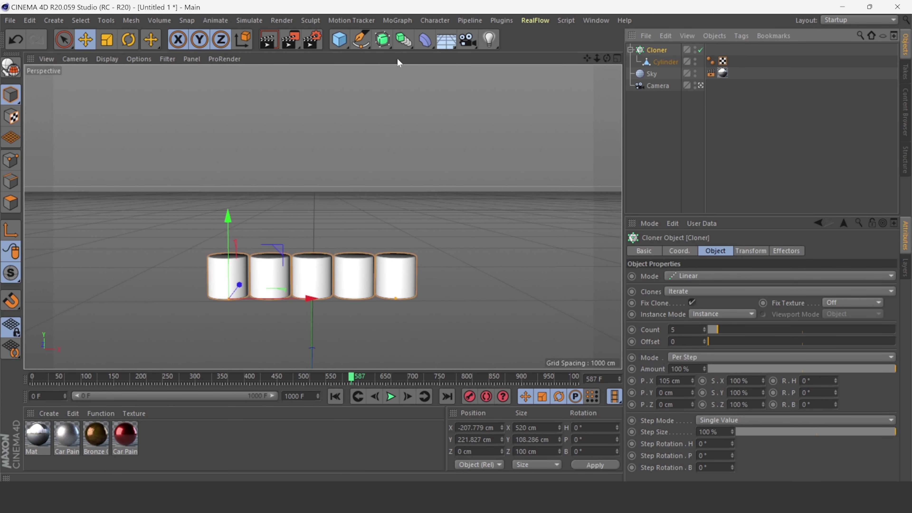
click(348, 21)
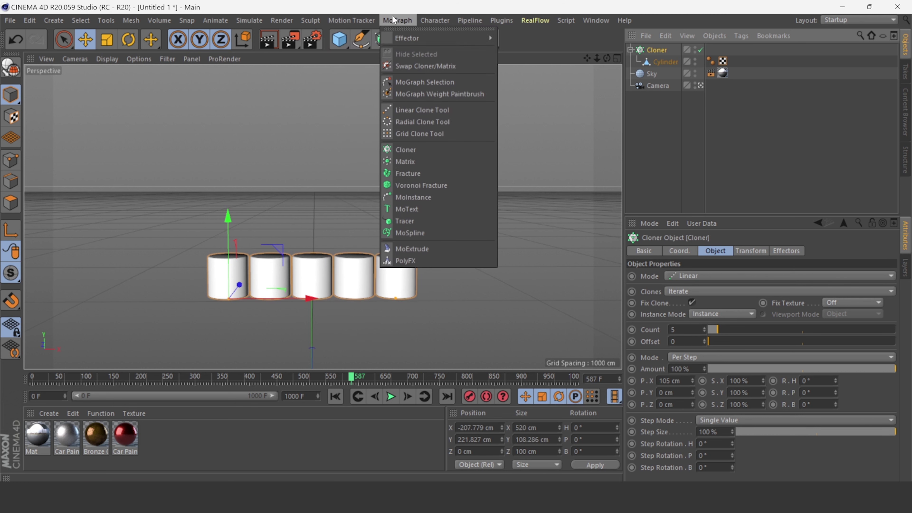
mouse_move(436, 38)
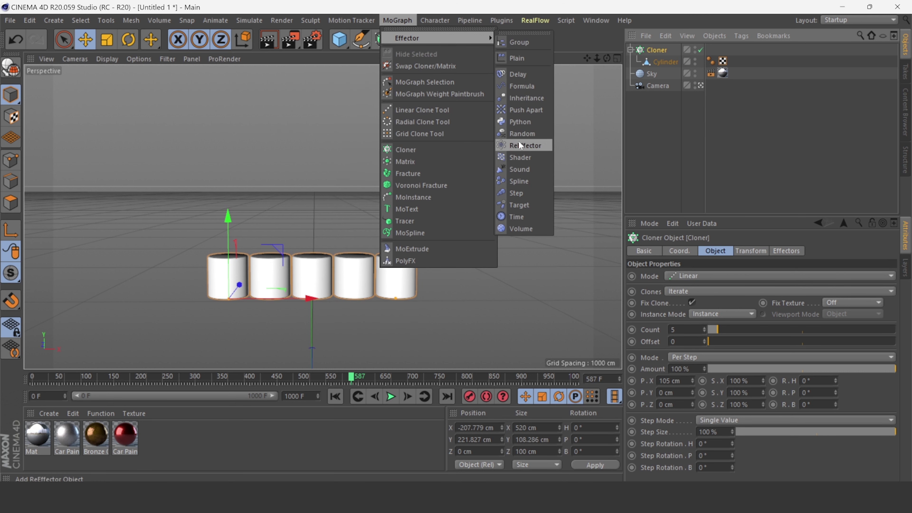
Add a Sound effector and load FB Magic-City.wav as its sound track.
click(538, 169)
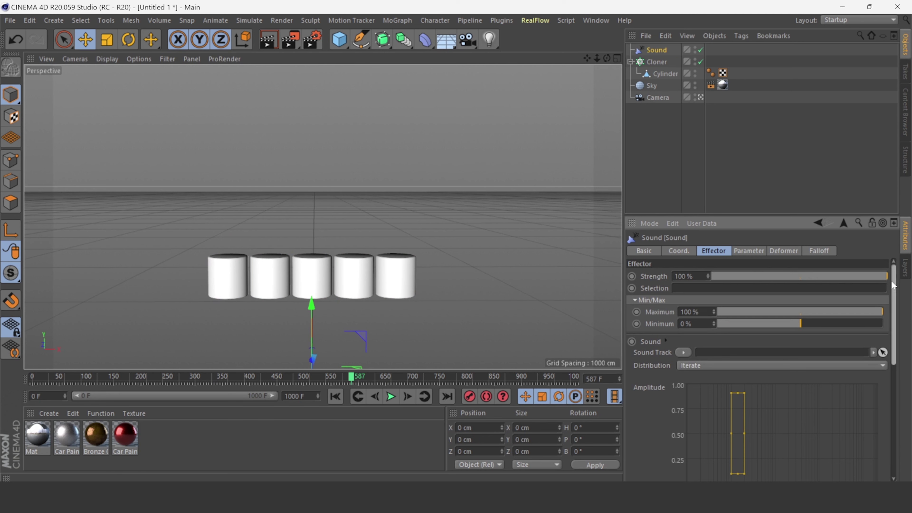
drag(892, 286, 891, 301)
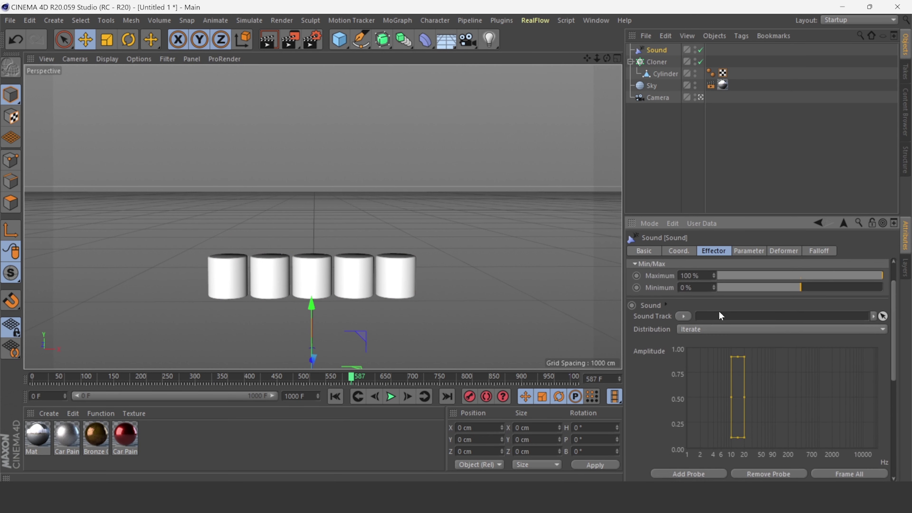
click(682, 315)
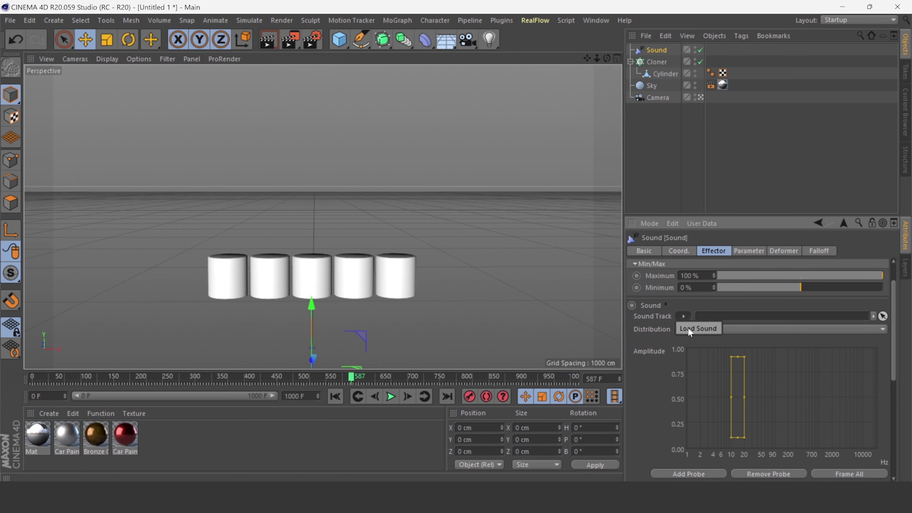
click(700, 329)
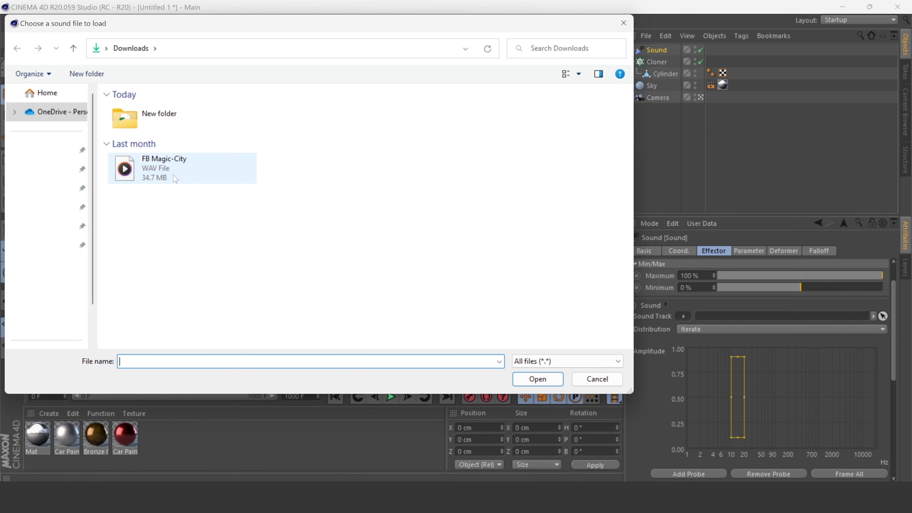
click(173, 174)
double_click(174, 175)
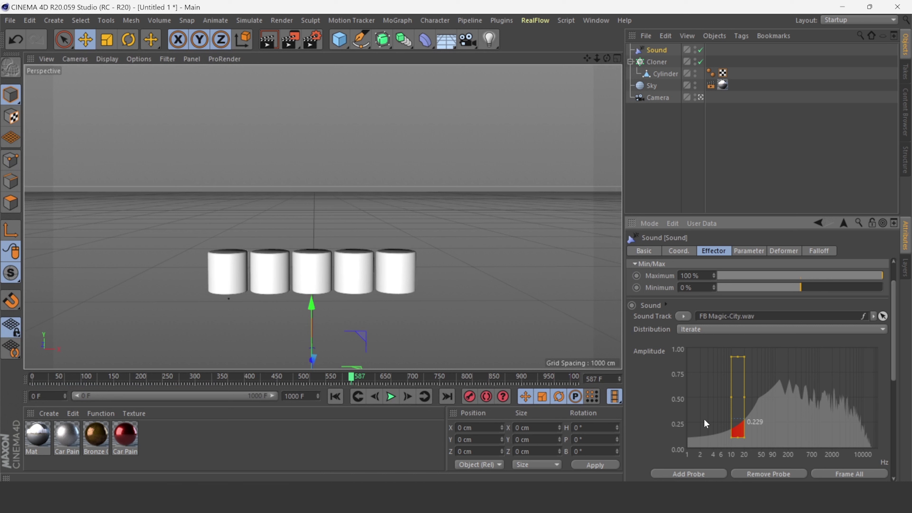
Set the animation end frame to 900 and play it back with the Sound effector shown.
click(335, 396)
click(301, 397)
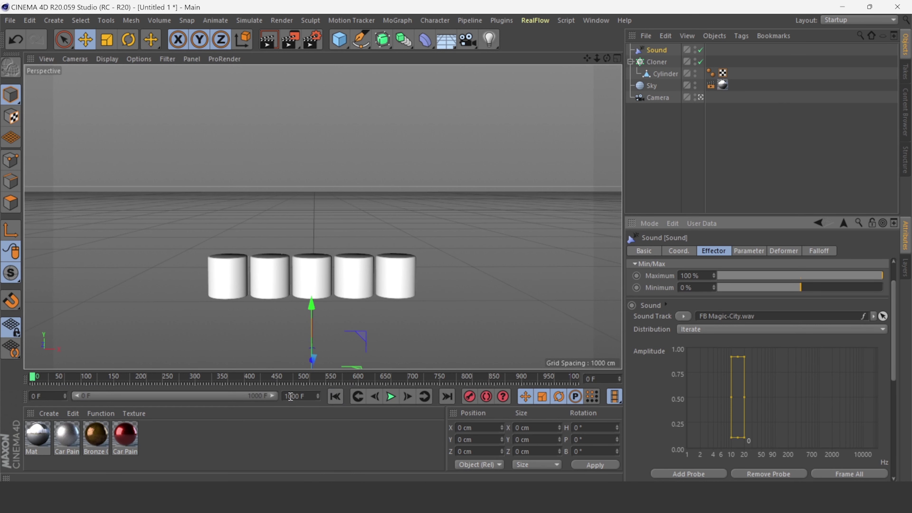
text(9)
key(Return)
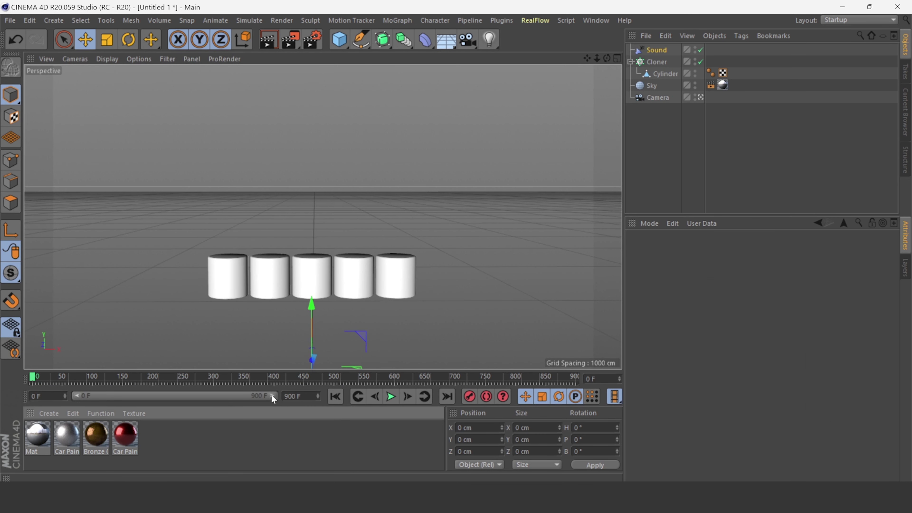
click(647, 51)
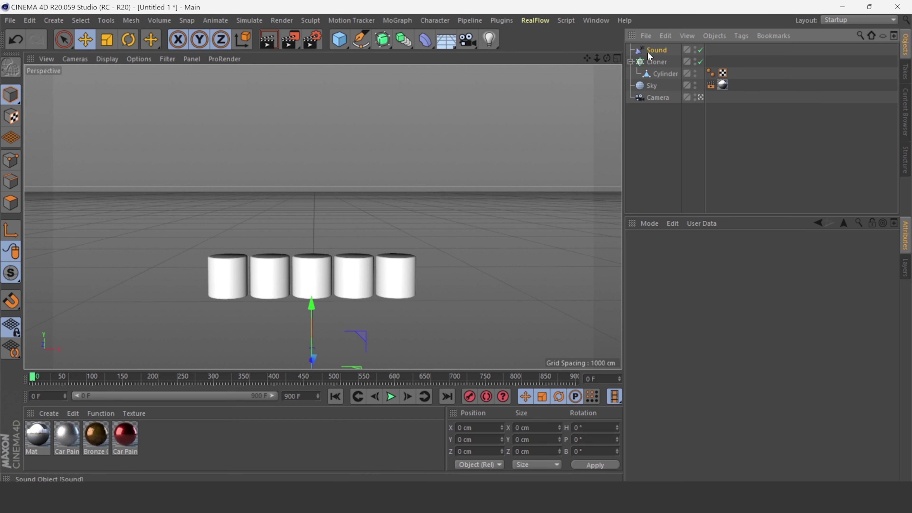
click(392, 393)
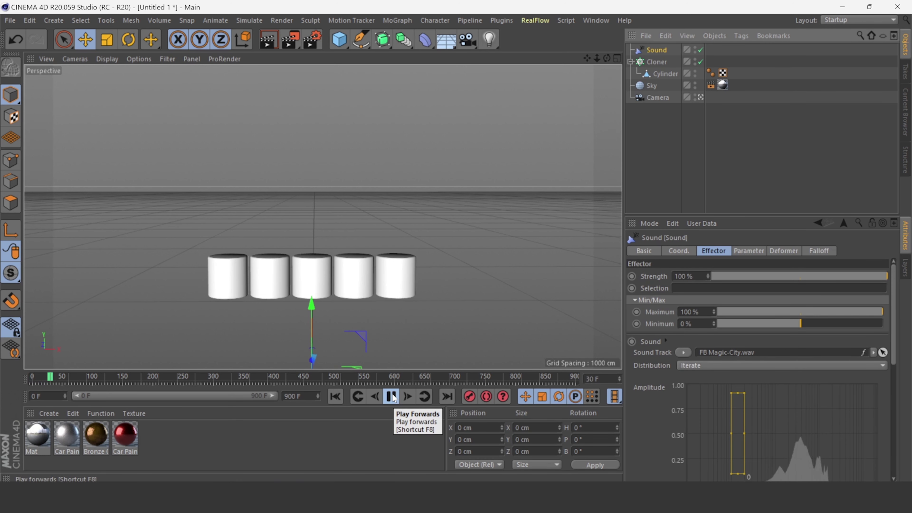
scroll(891, 319, down, 1)
drag(894, 325, 891, 341)
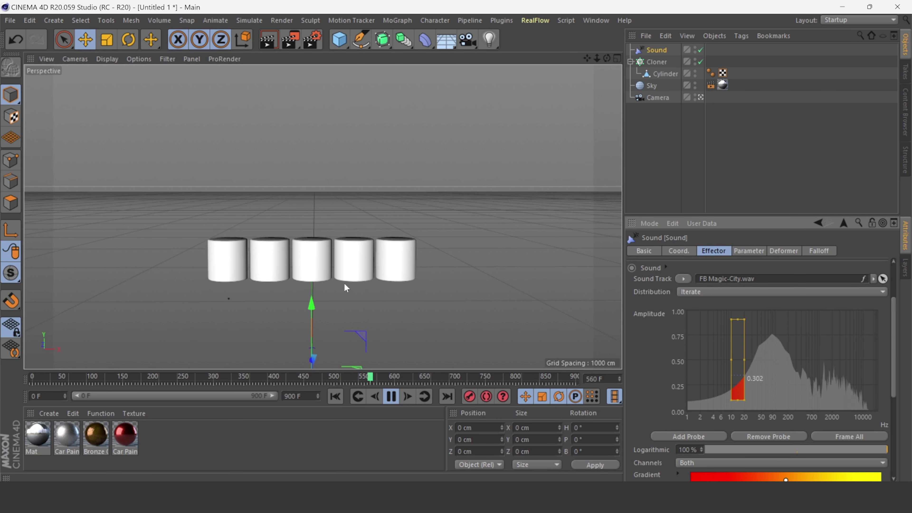
Resize the first probe and add more so five probes spread across the spectrum.
click(397, 396)
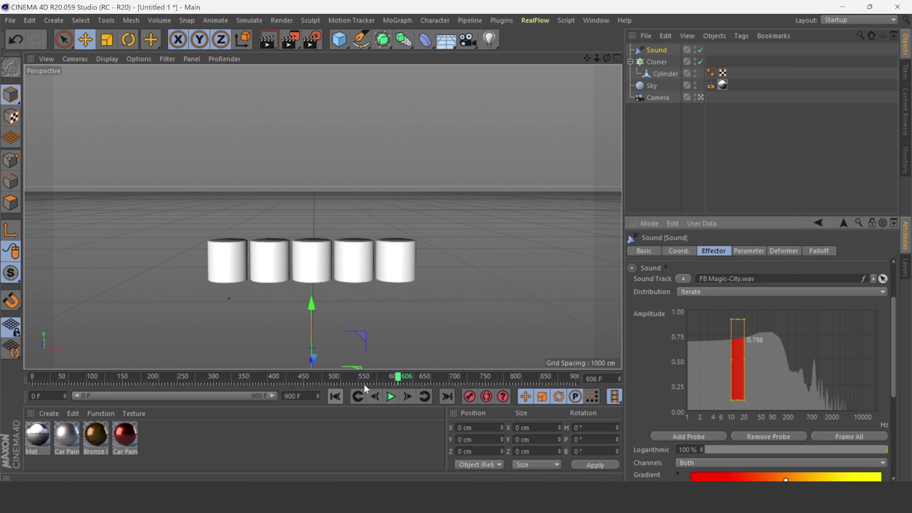
drag(730, 325, 729, 334)
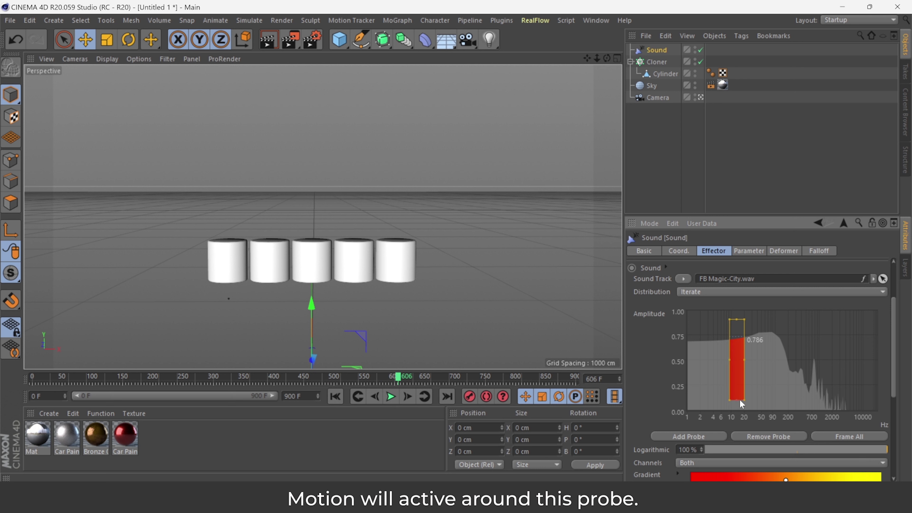
drag(740, 399, 740, 408)
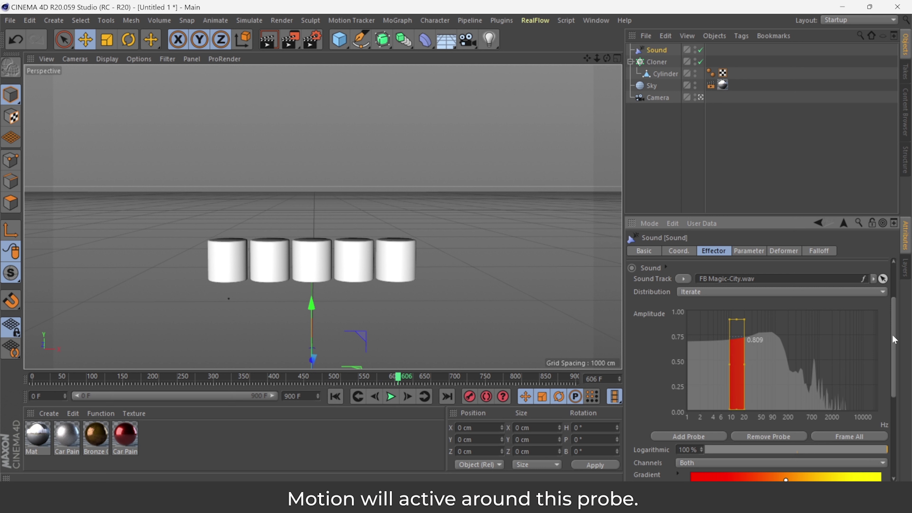
drag(894, 339, 890, 361)
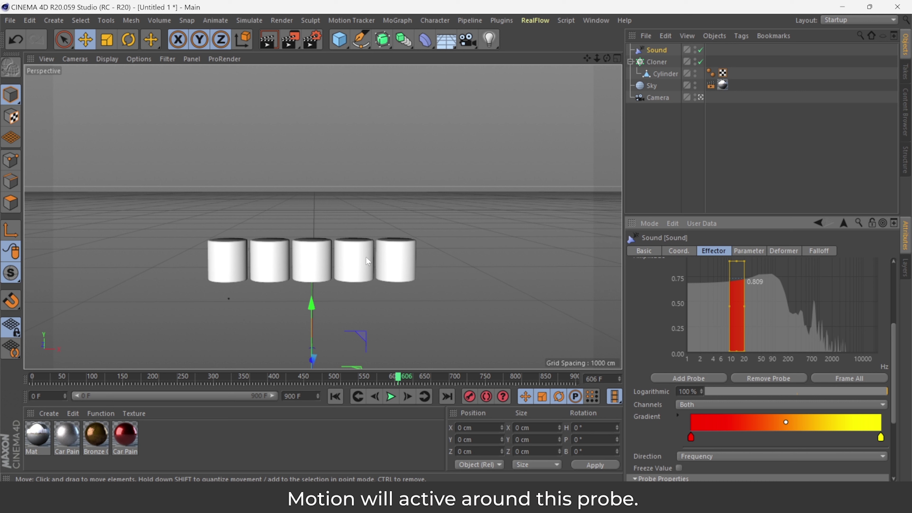
click(680, 378)
click(680, 378)
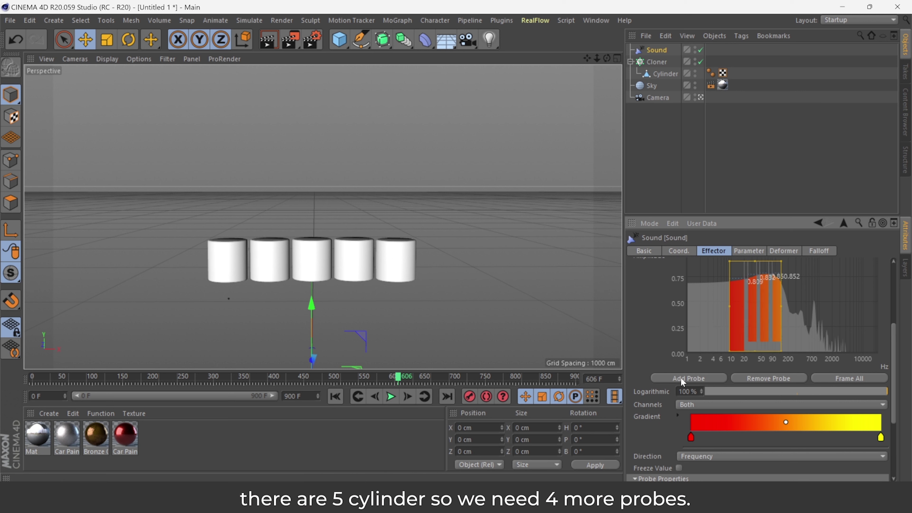
click(681, 378)
drag(794, 290, 837, 290)
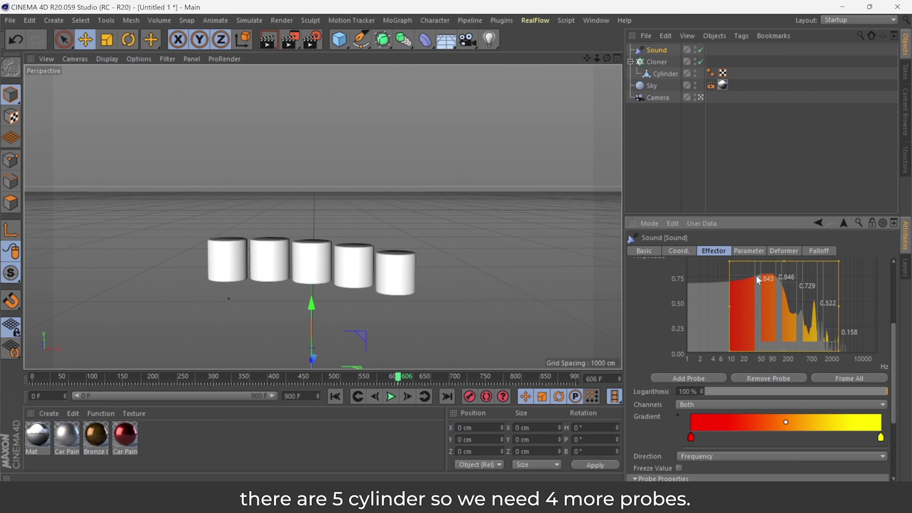
click(861, 289)
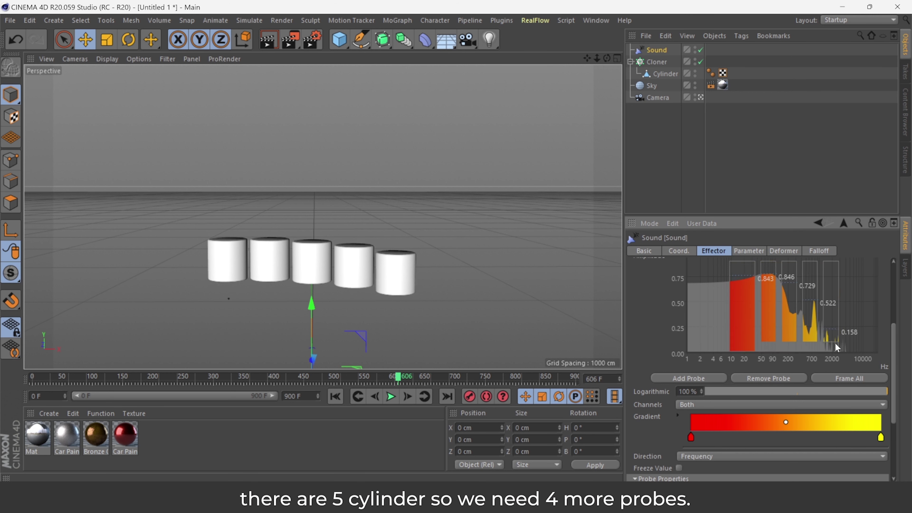
Narrow the first red probe and widen the orange 50–90 Hz probe.
click(833, 281)
click(755, 264)
drag(756, 305, 748, 303)
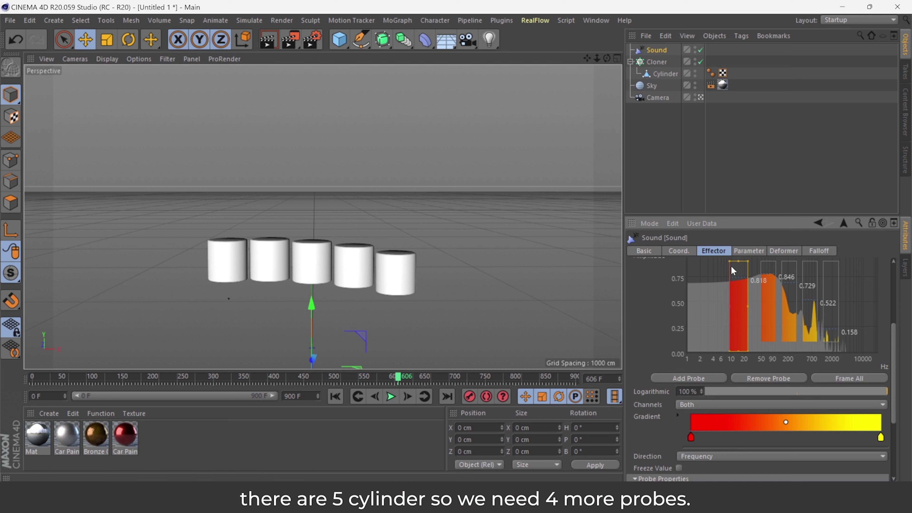
click(762, 276)
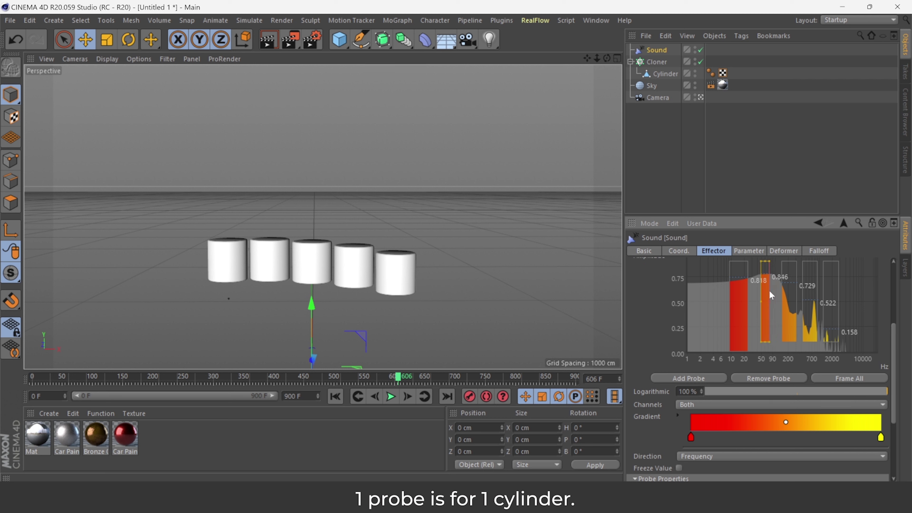
drag(770, 292, 774, 289)
click(788, 342)
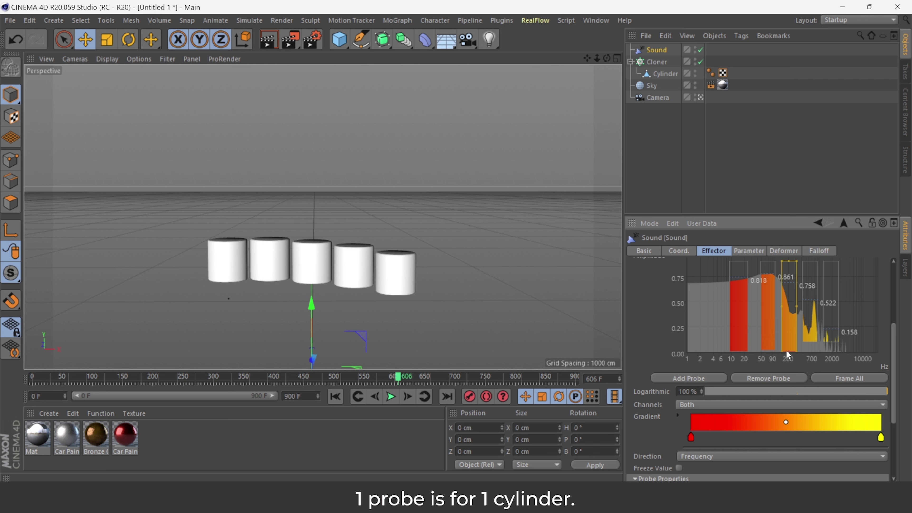
click(769, 348)
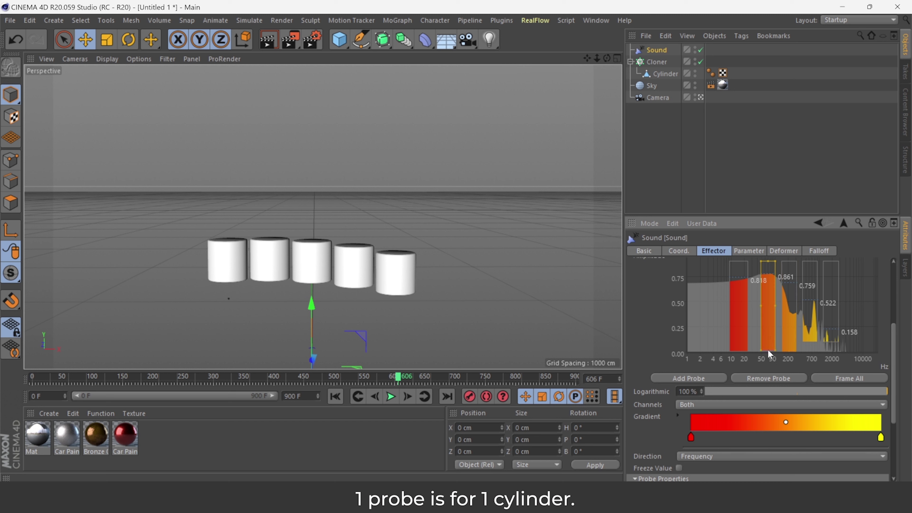
Adjust the 700 Hz probe, check the 2000 Hz probe, and replay from the start.
click(815, 285)
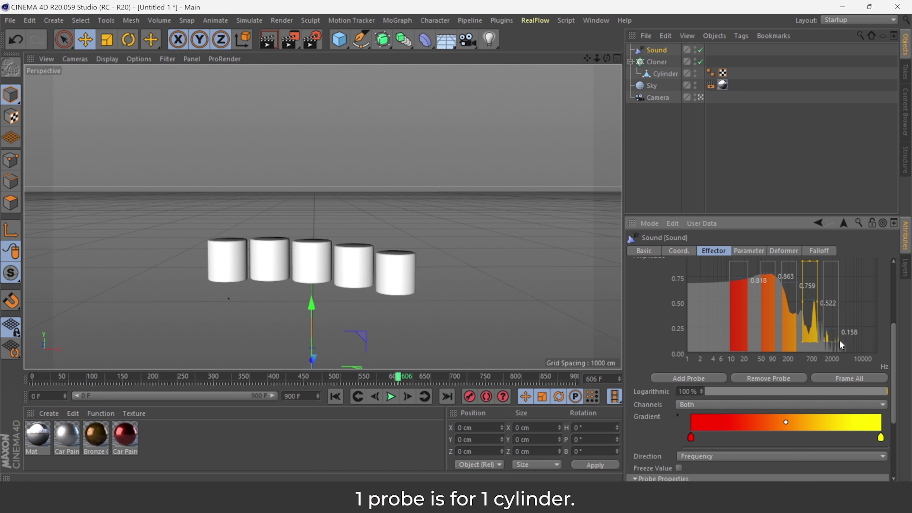
drag(812, 348, 809, 350)
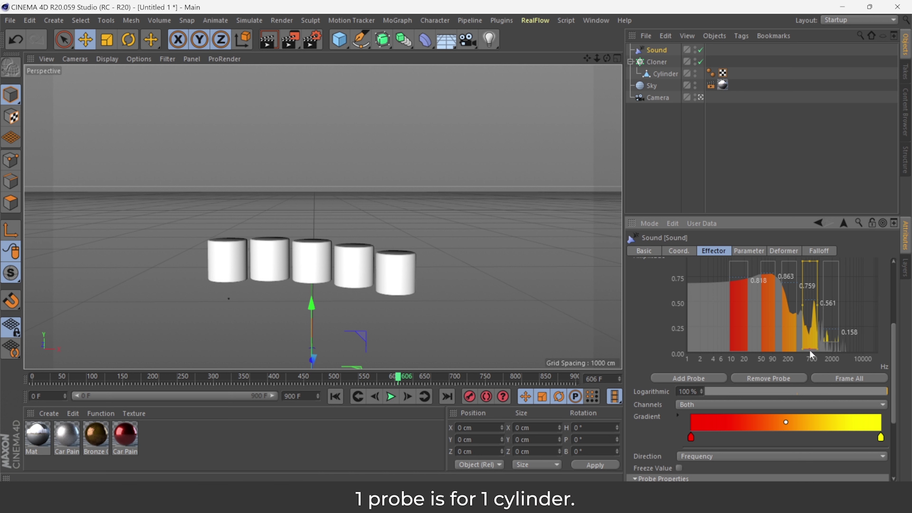
click(839, 310)
click(837, 310)
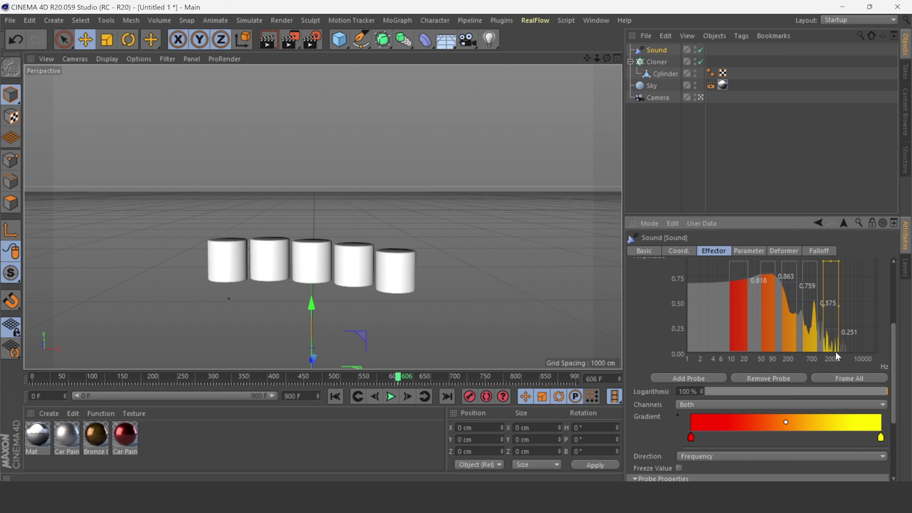
click(336, 396)
click(392, 396)
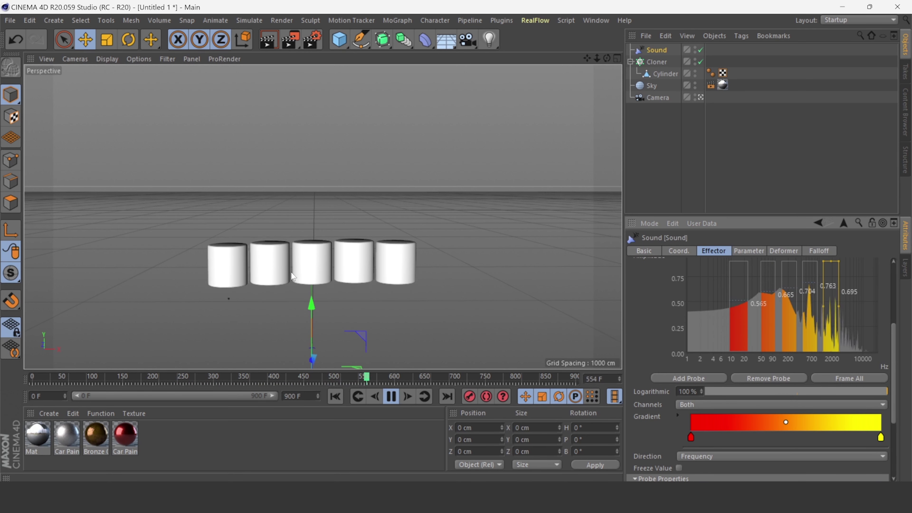
Turn off Position influence in the Sound effector's Parameter tab.
click(394, 398)
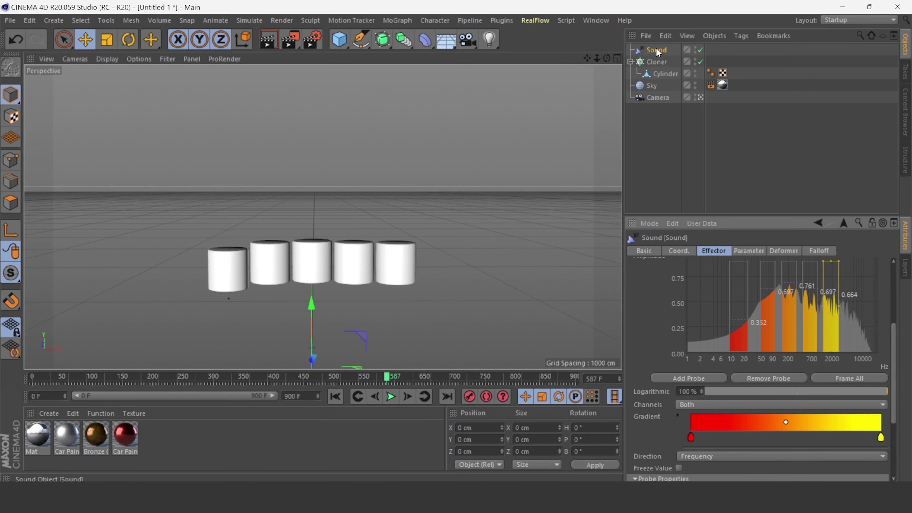
click(753, 247)
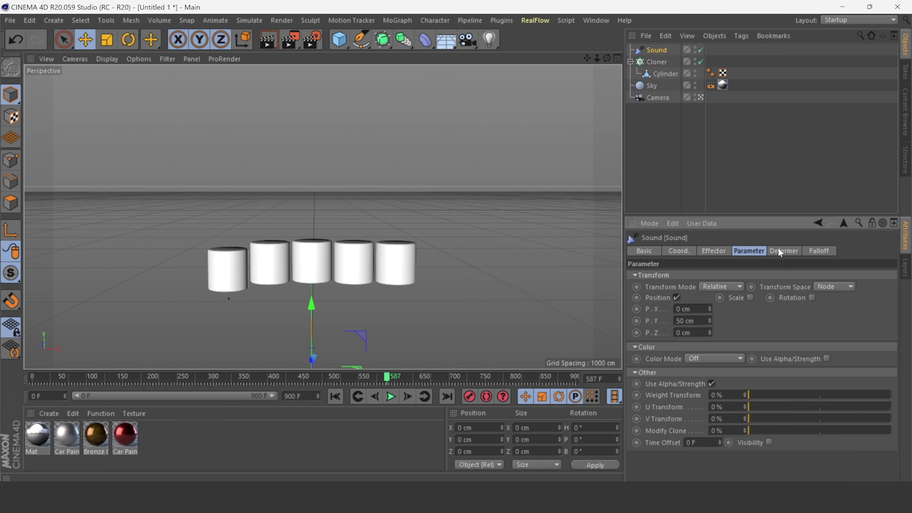
click(677, 297)
click(390, 396)
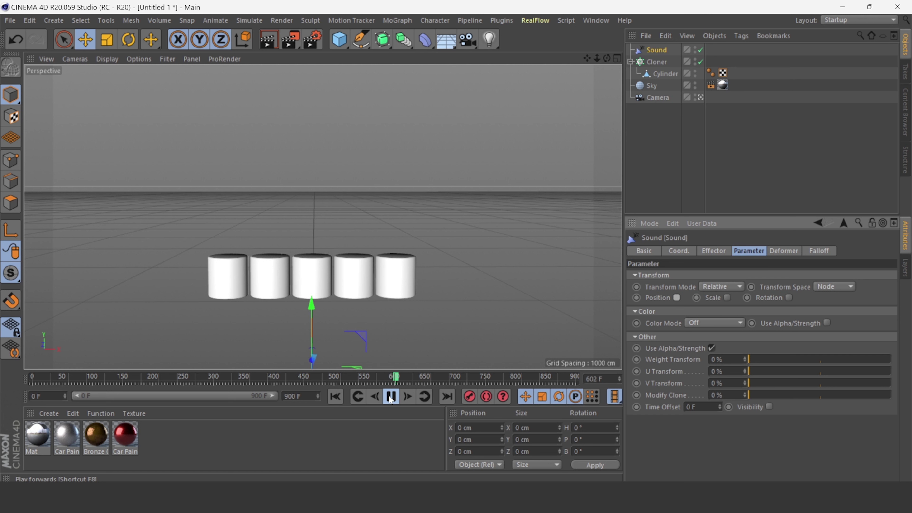
click(677, 298)
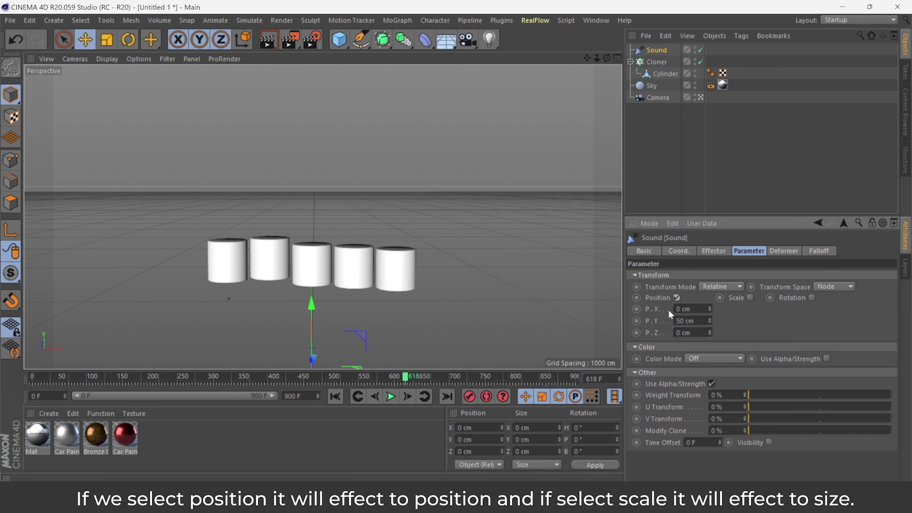
click(676, 298)
Enable uniform Scale influence and preview the cylinders scaling with the sound.
click(727, 297)
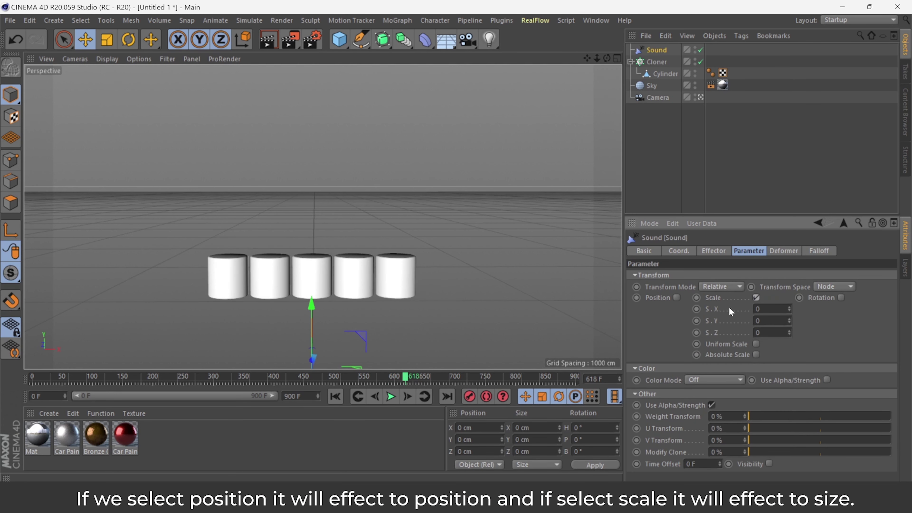
click(755, 343)
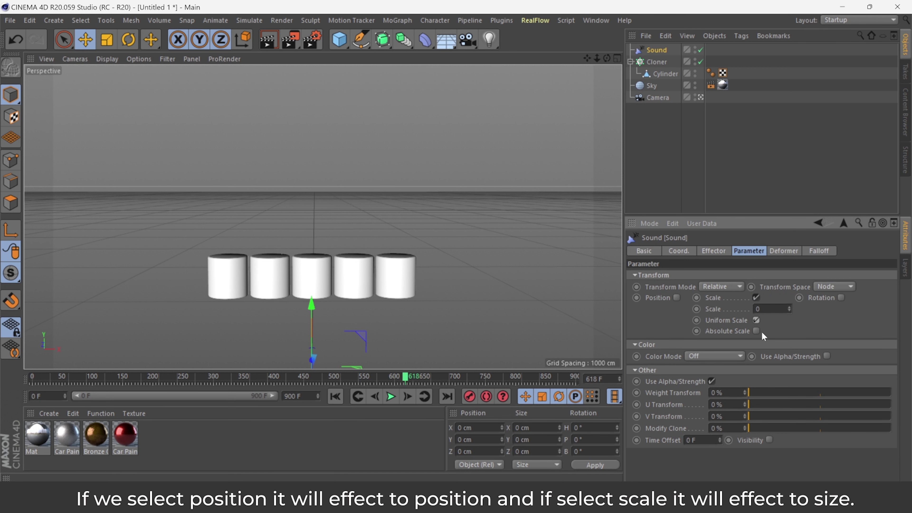
click(336, 396)
click(389, 396)
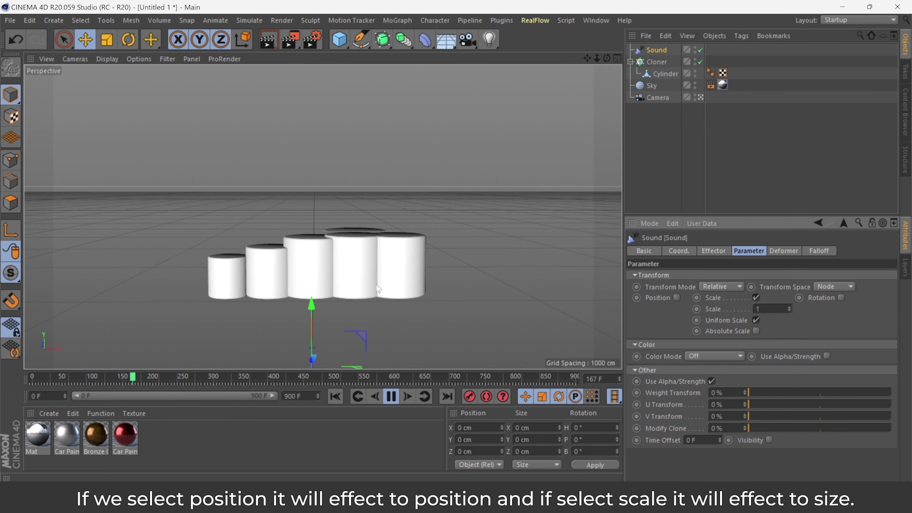
click(391, 397)
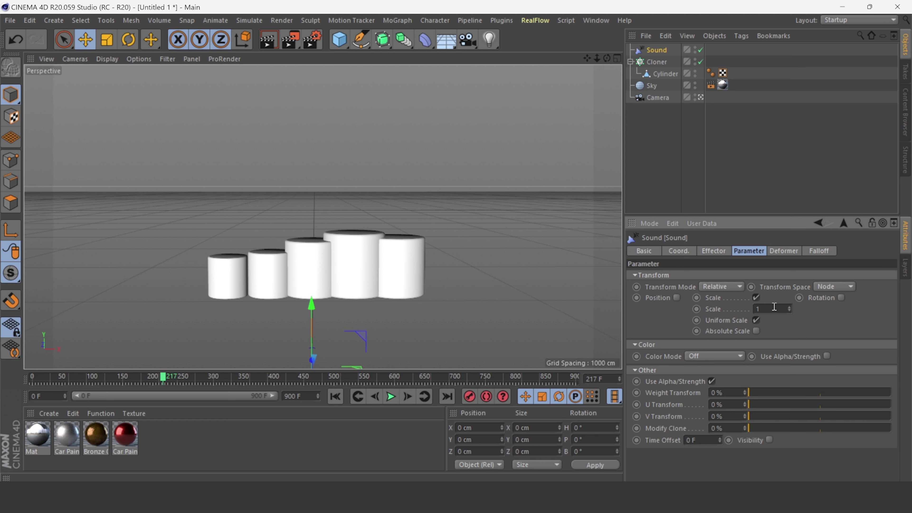
Disable Uniform Scale and set the Y scale to 1 so cylinders grow taller.
click(756, 320)
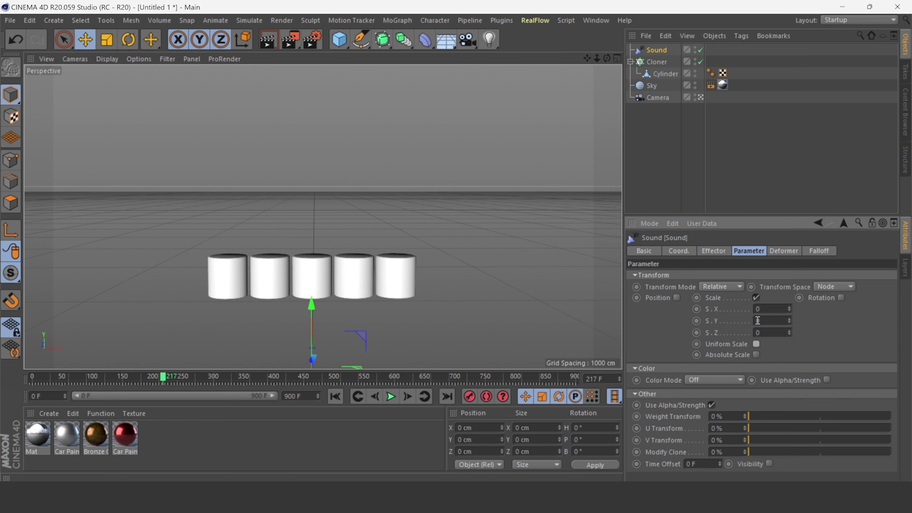
click(763, 319)
text(1)
key(Return)
click(335, 396)
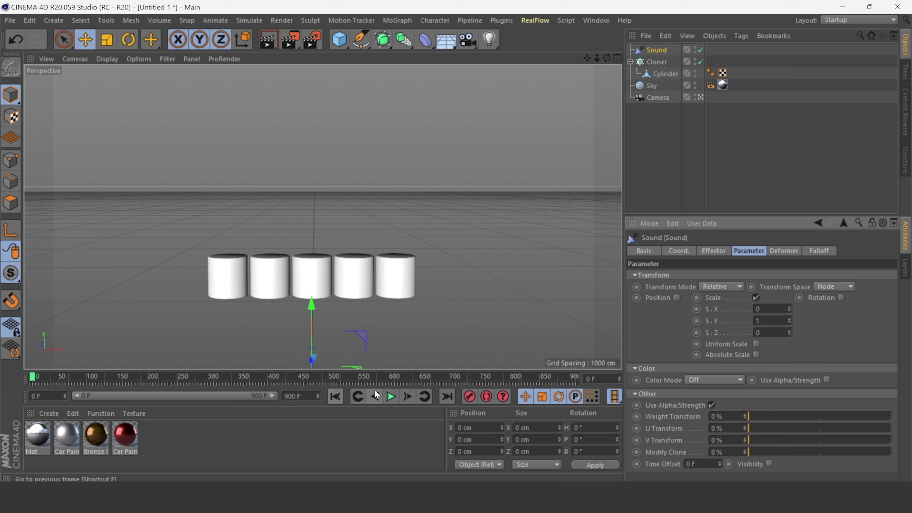
click(391, 396)
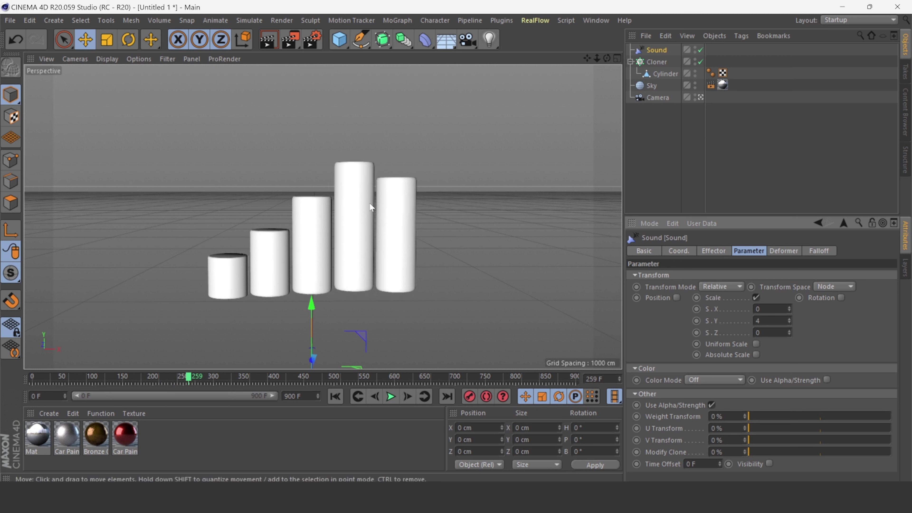
click(339, 378)
click(392, 397)
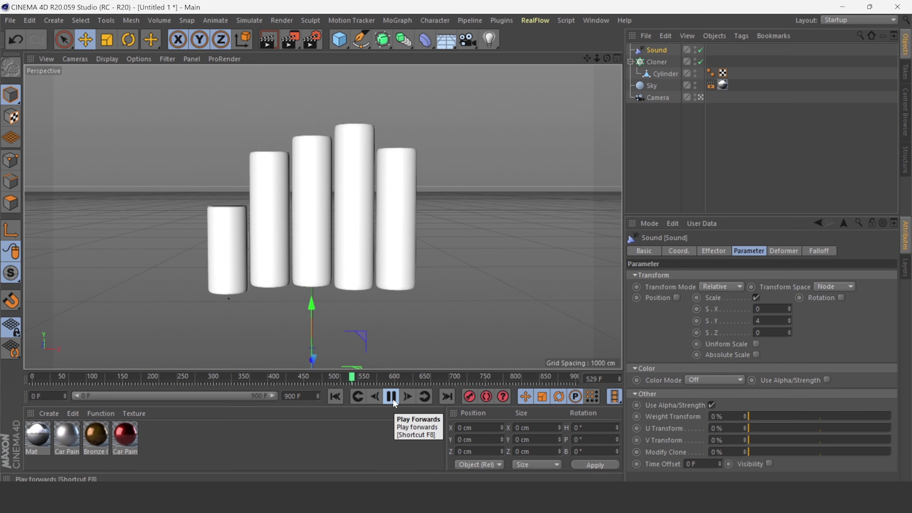
click(392, 397)
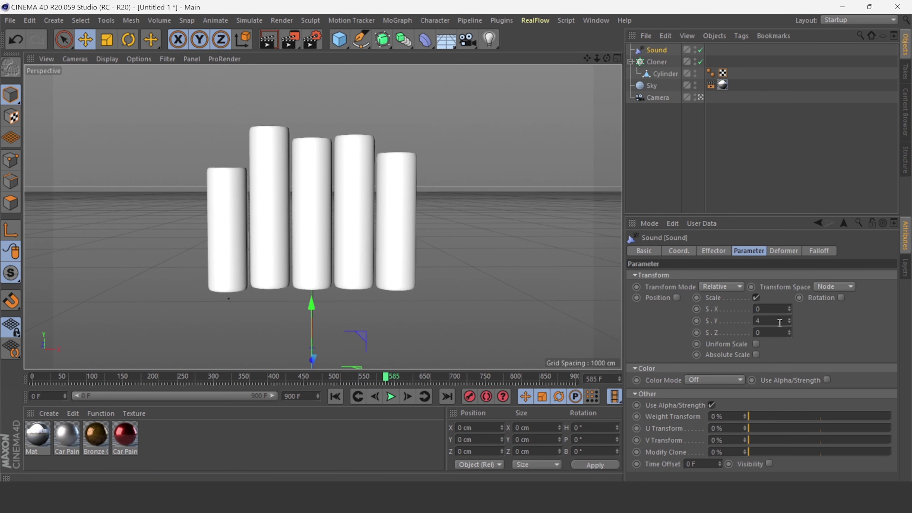
click(758, 320)
text(1)
click(765, 336)
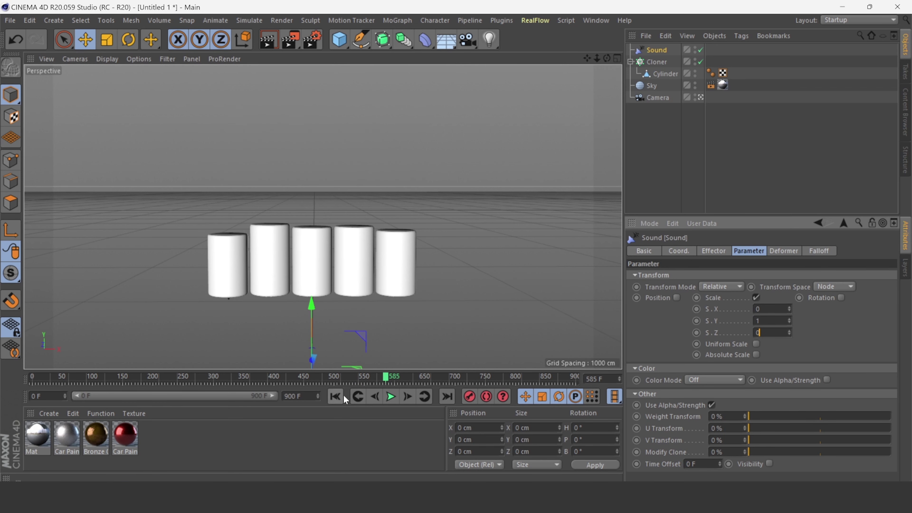
Replay while watching the frequency graph, then pause and rewind to frame 0.
click(339, 396)
click(390, 397)
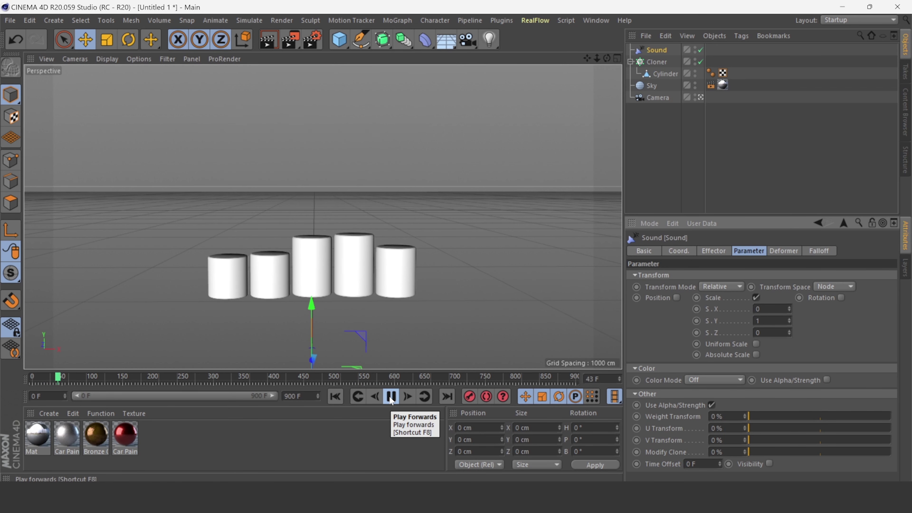
click(710, 250)
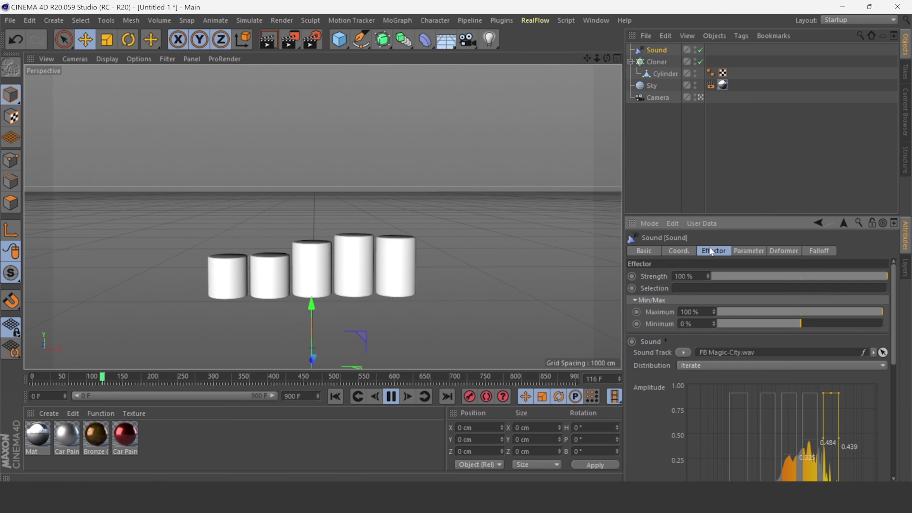
mouse_move(893, 308)
mouse_down()
mouse_move(882, 360)
mouse_move(854, 353)
mouse_up()
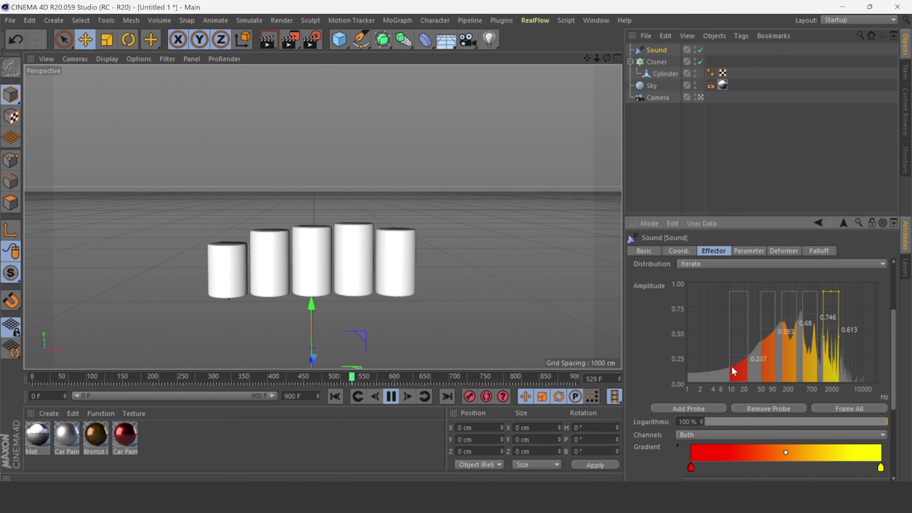
click(390, 397)
click(339, 395)
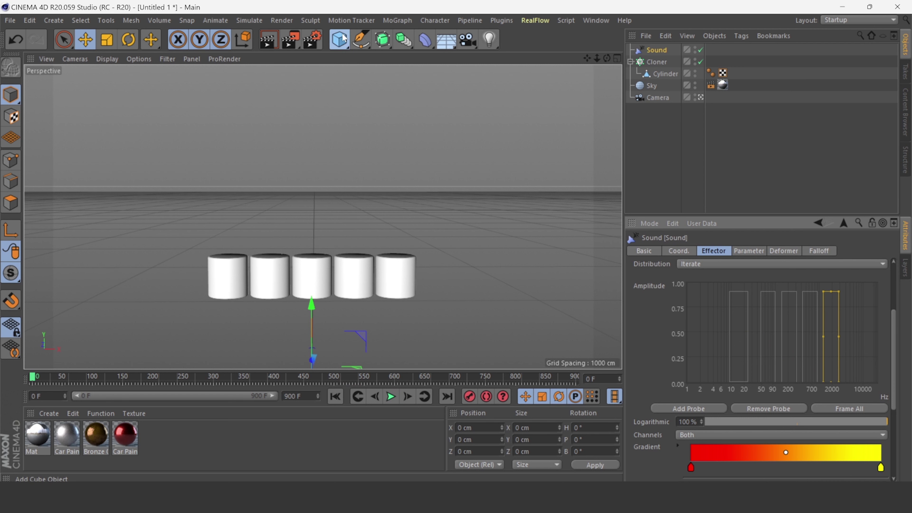
Add a Cube and shape it into a wide, flat slab beneath the cylinders.
click(344, 38)
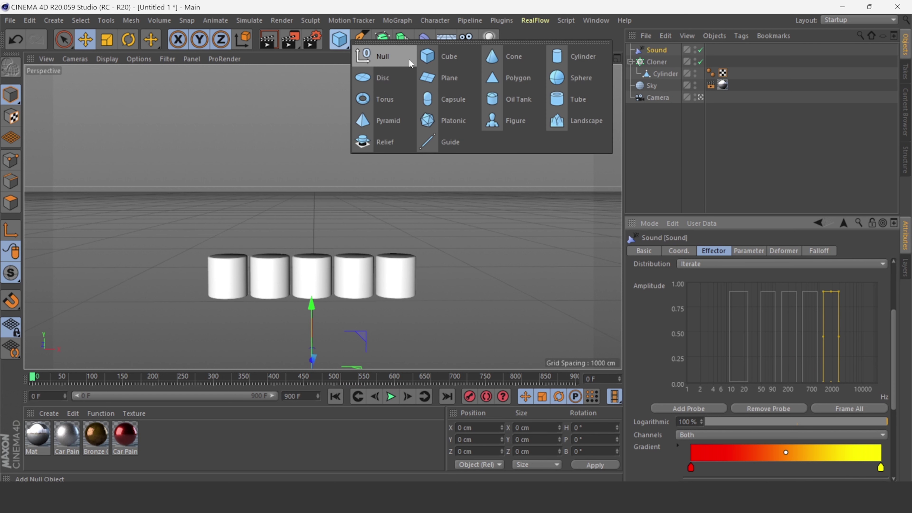
click(373, 57)
drag(320, 341, 324, 243)
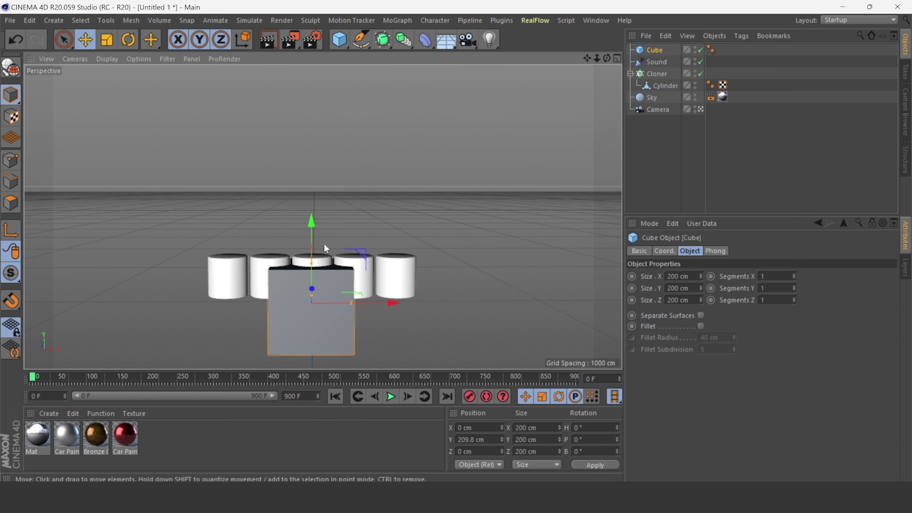
drag(312, 289, 312, 296)
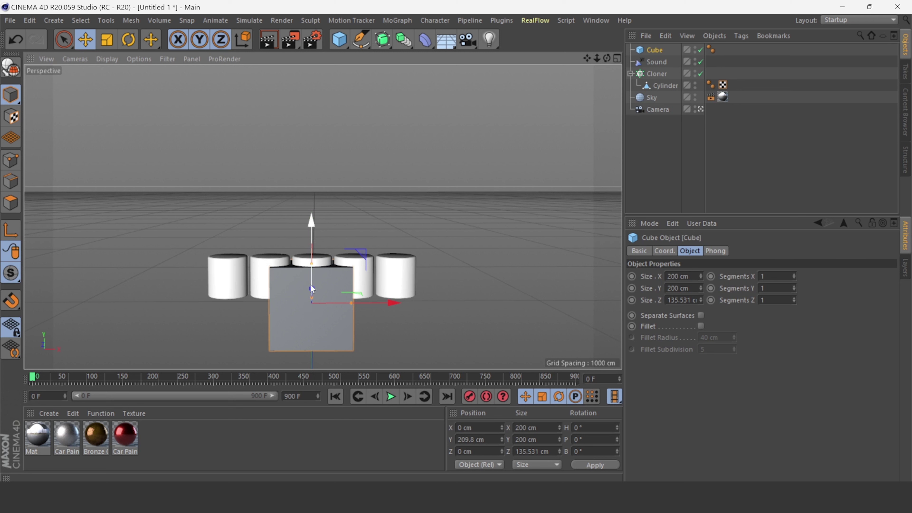
drag(311, 264, 311, 286)
drag(314, 253, 315, 210)
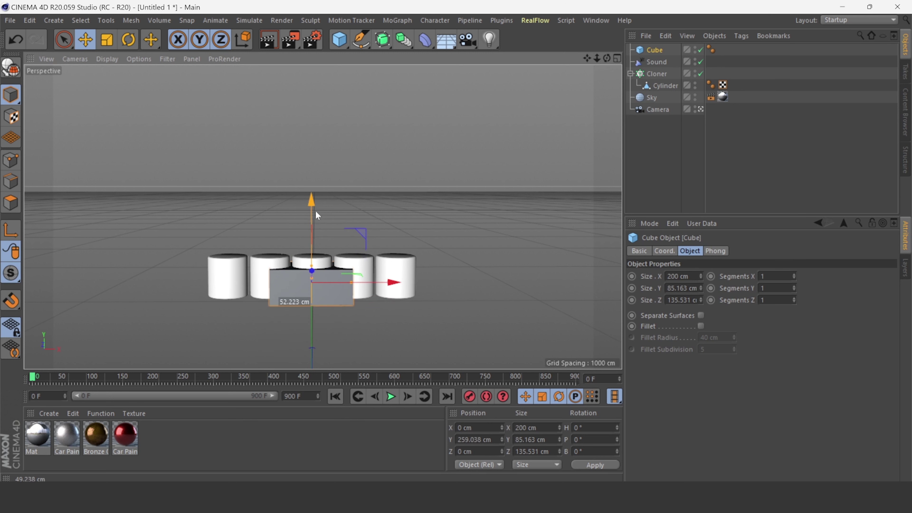
drag(354, 282, 420, 282)
drag(312, 270, 316, 267)
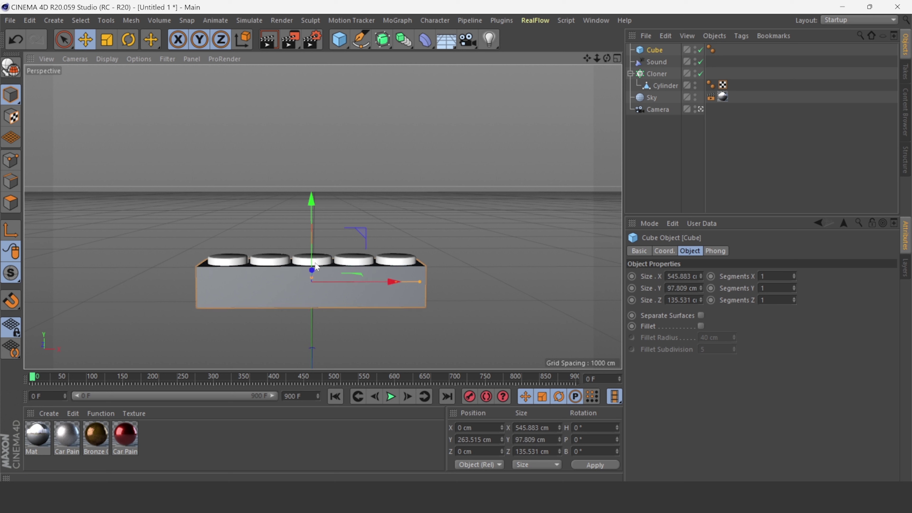
drag(311, 198, 311, 195)
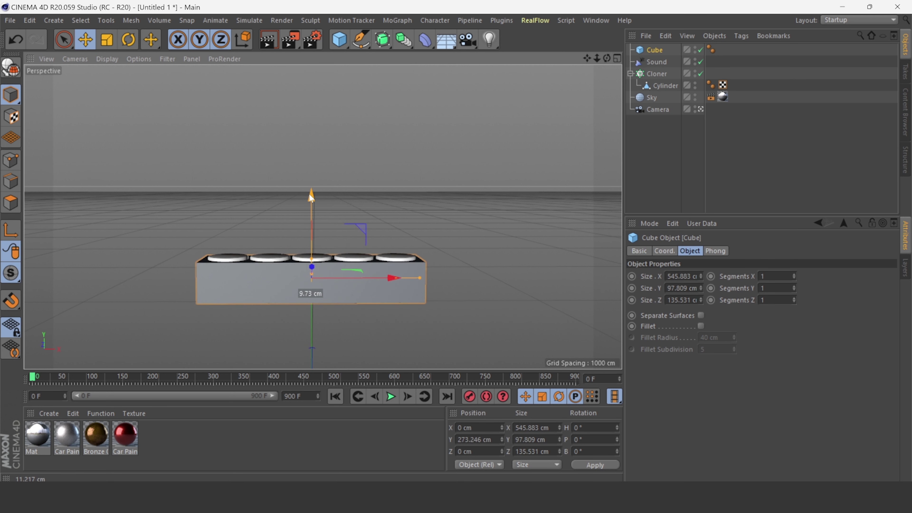
Enable Fillet on the cube with an 11 cm radius.
click(700, 326)
double_click(712, 338)
text(13)
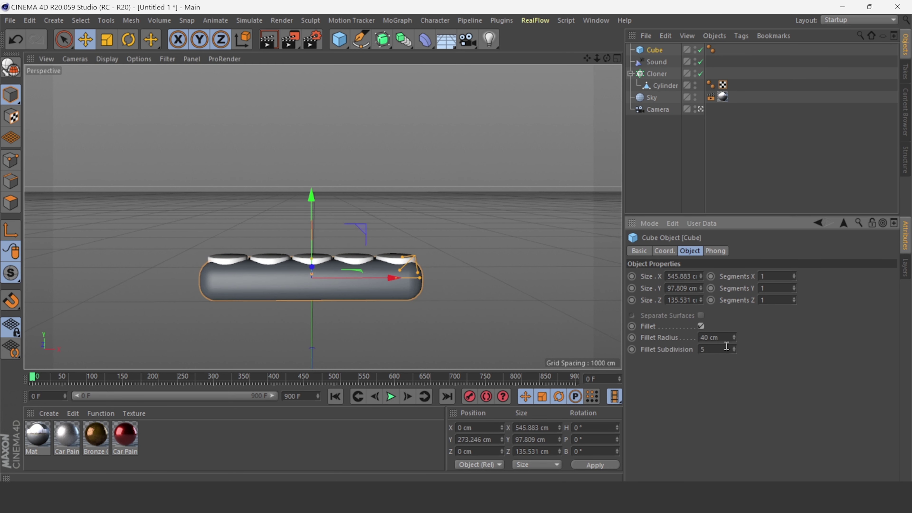
key(Return)
key(Down)
key(Down)
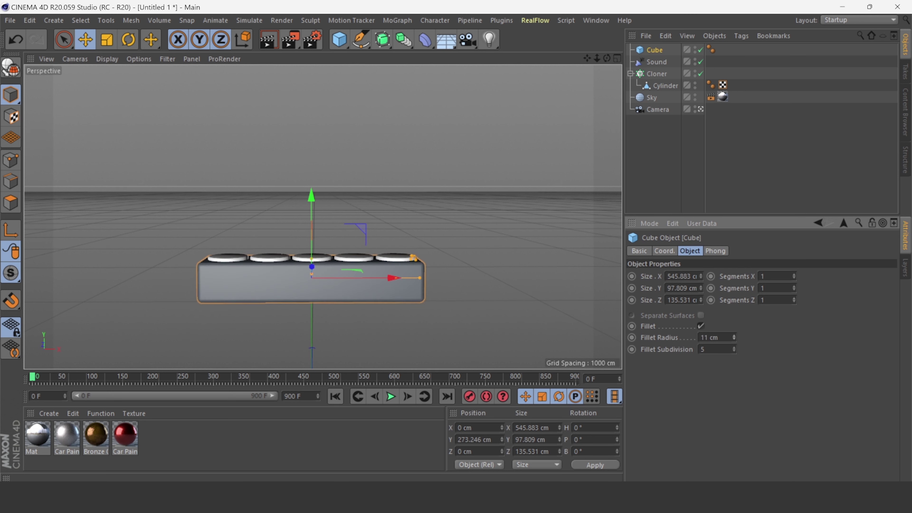
click(512, 307)
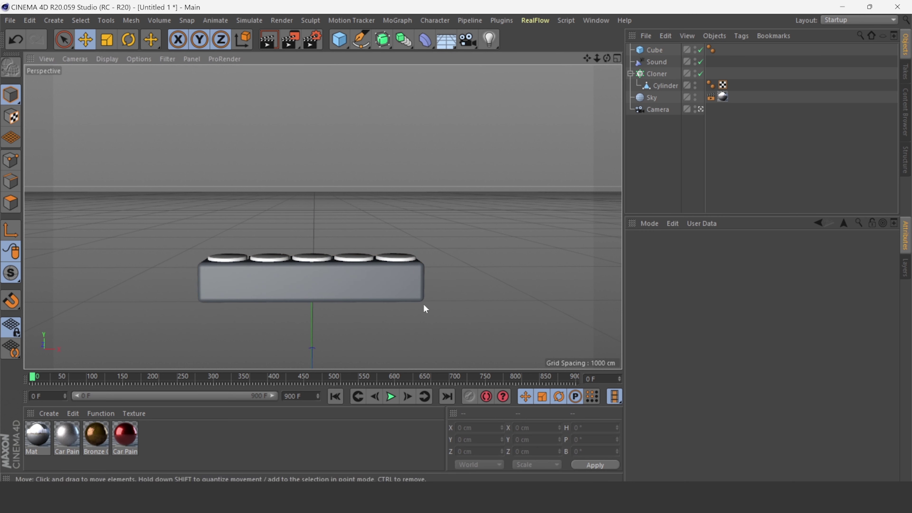
Give the base cube Car Paint and the cylinder cloner red Car Paint, then preview playback to frame 192.
click(393, 397)
click(305, 289)
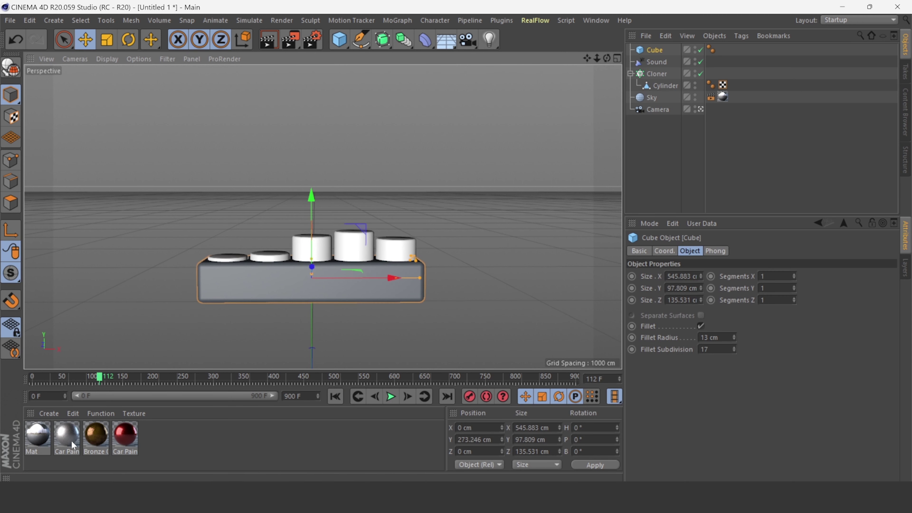
drag(71, 440, 232, 294)
click(241, 338)
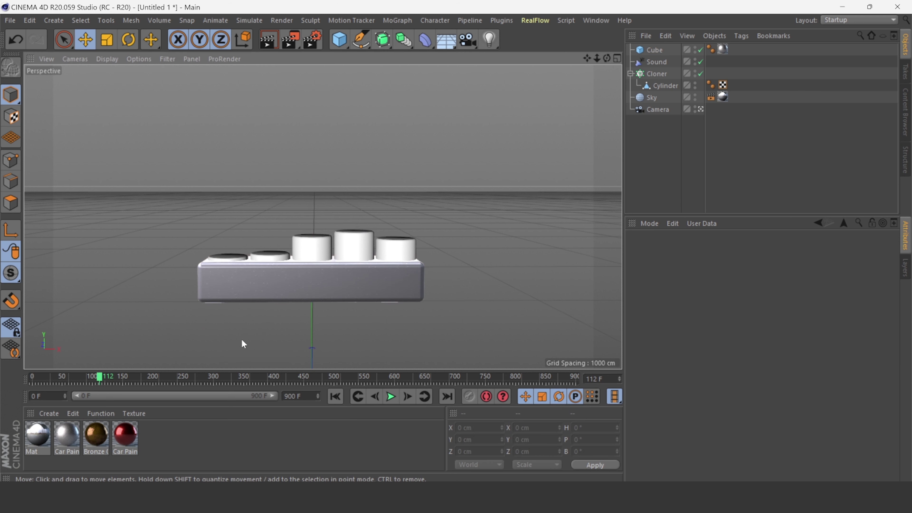
click(674, 71)
drag(126, 435, 134, 426)
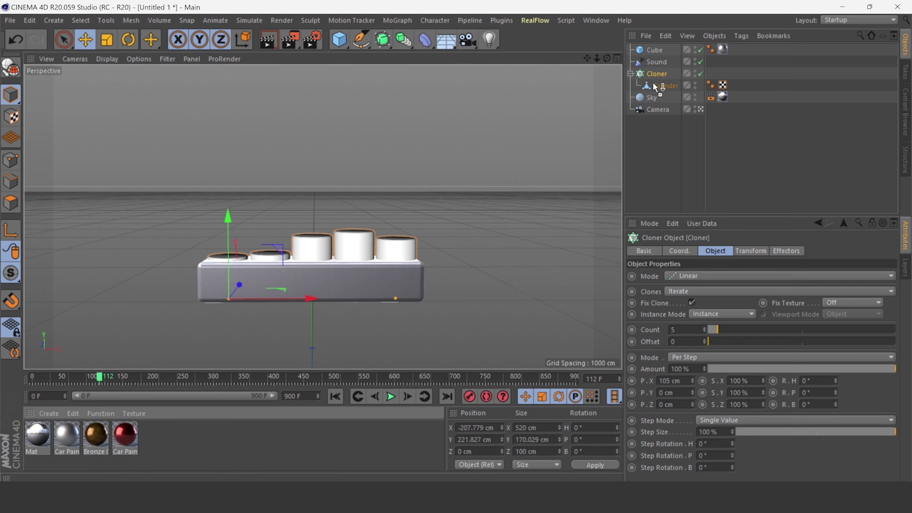
drag(655, 87, 654, 73)
click(335, 396)
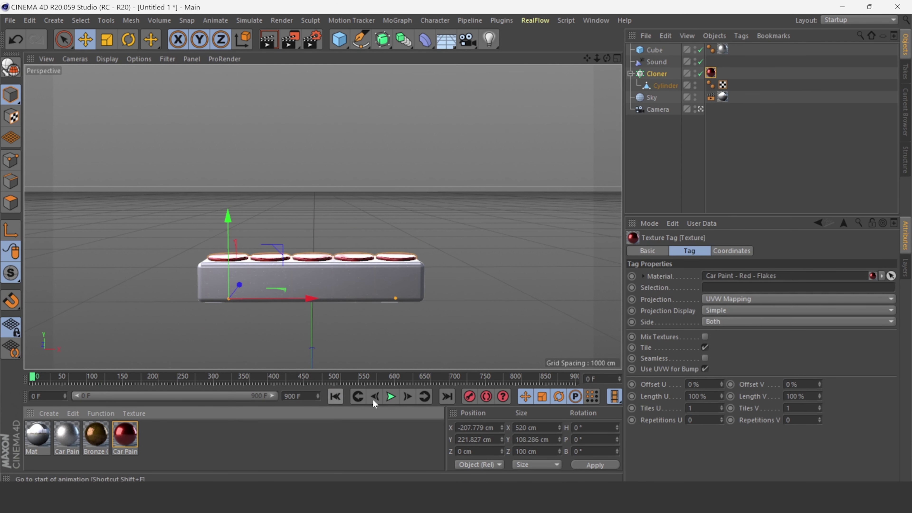
click(396, 398)
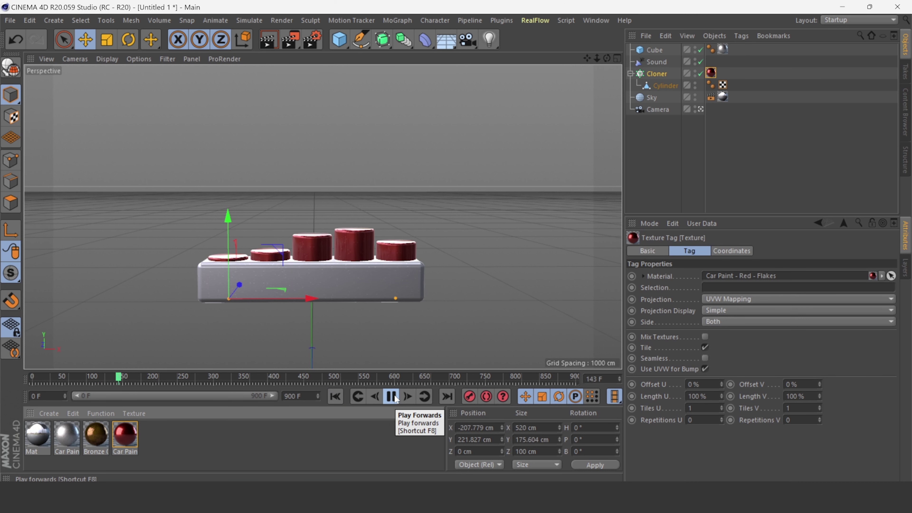
click(391, 396)
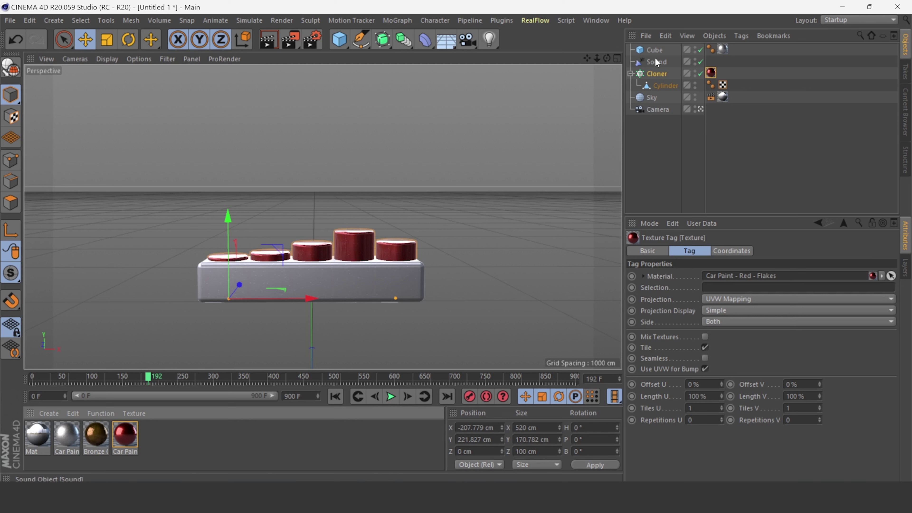
Duplicate the cylinder cloner with Ctrl+C/Ctrl+V and begin renaming the copy and the original.
click(656, 74)
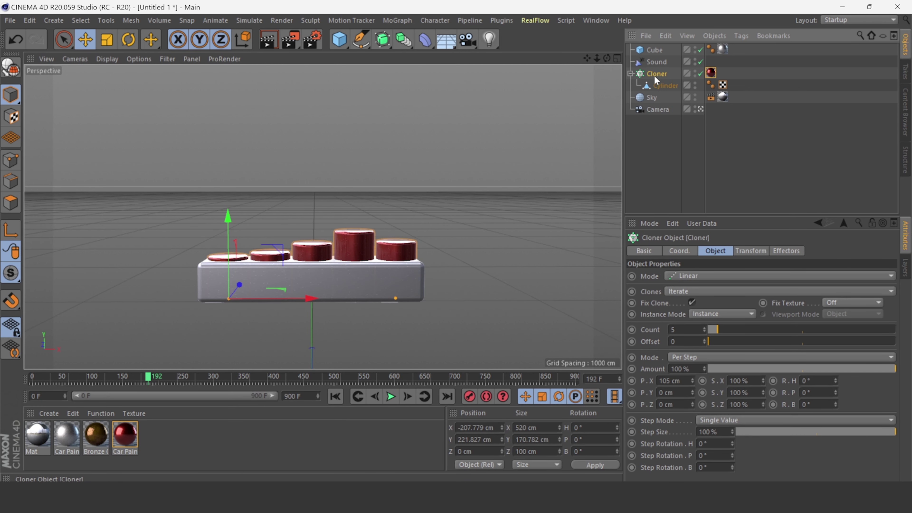
key(ctrl+c)
key(ctrl+v)
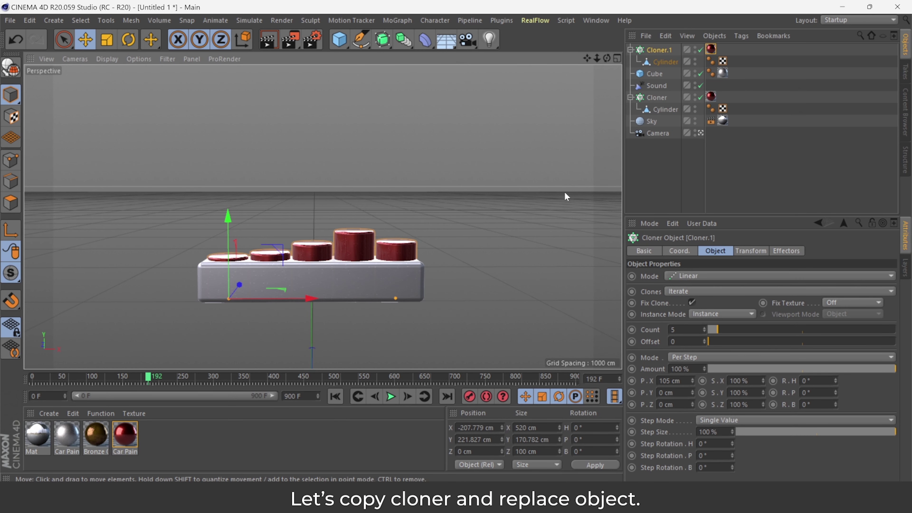
double_click(654, 50)
text(2)
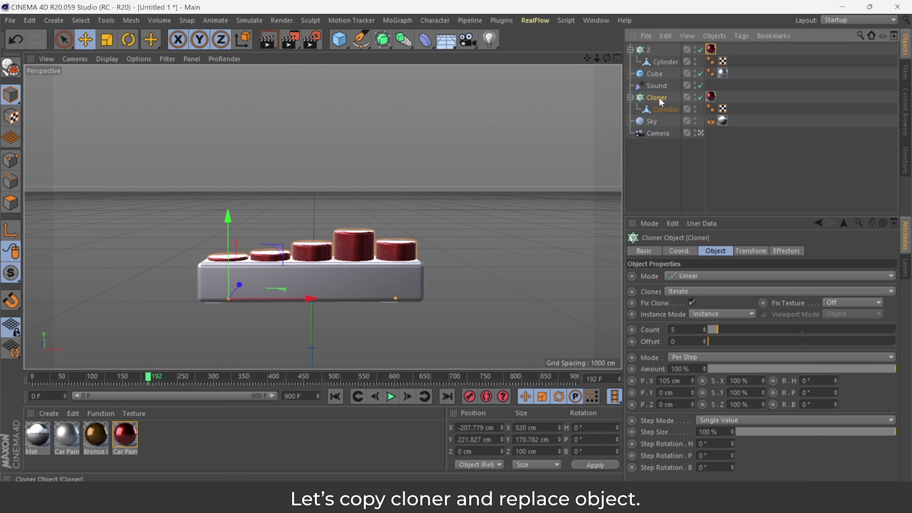
double_click(659, 98)
Name the copied cloner 2 and add a small-radius sphere raised above the base.
text(19)
text(2)
key(Return)
click(658, 64)
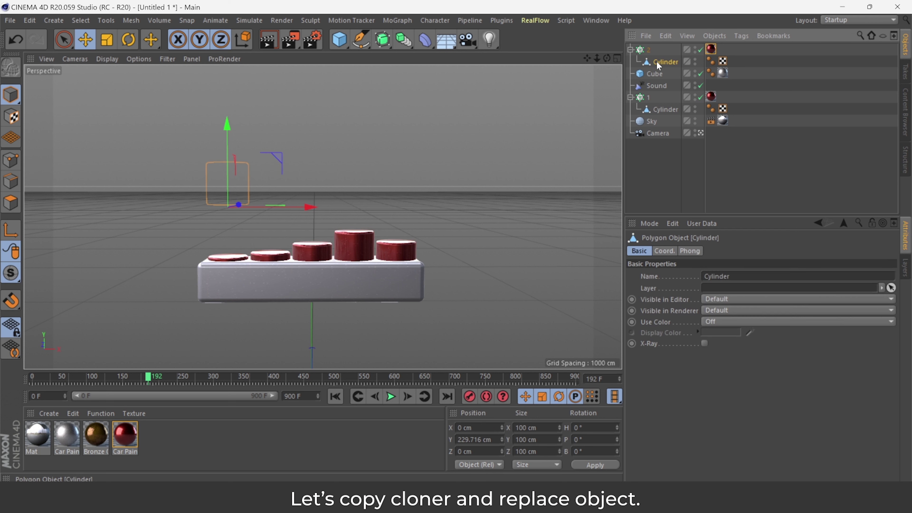
click(347, 43)
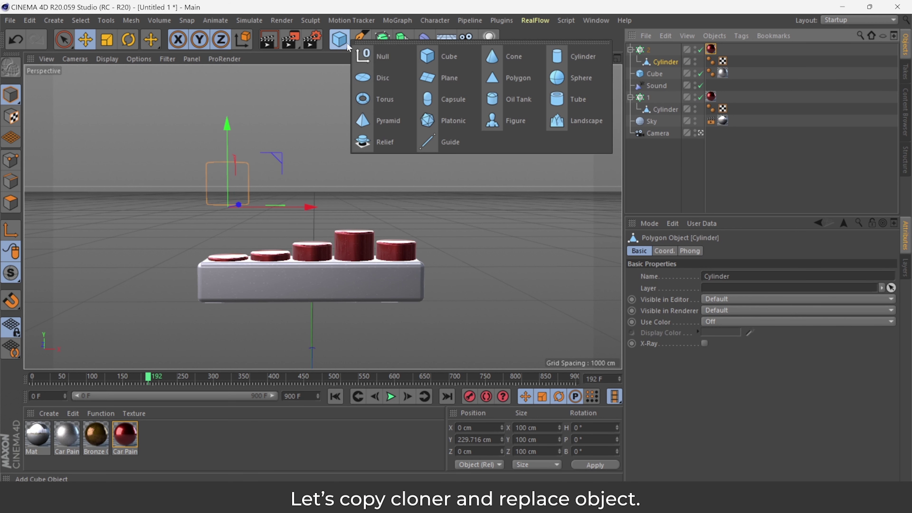
click(574, 74)
drag(310, 311, 318, 155)
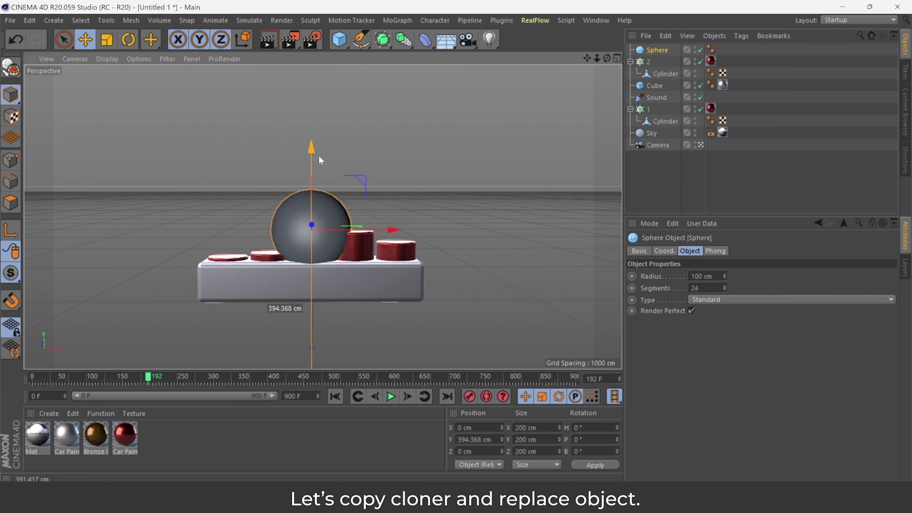
drag(351, 230, 336, 232)
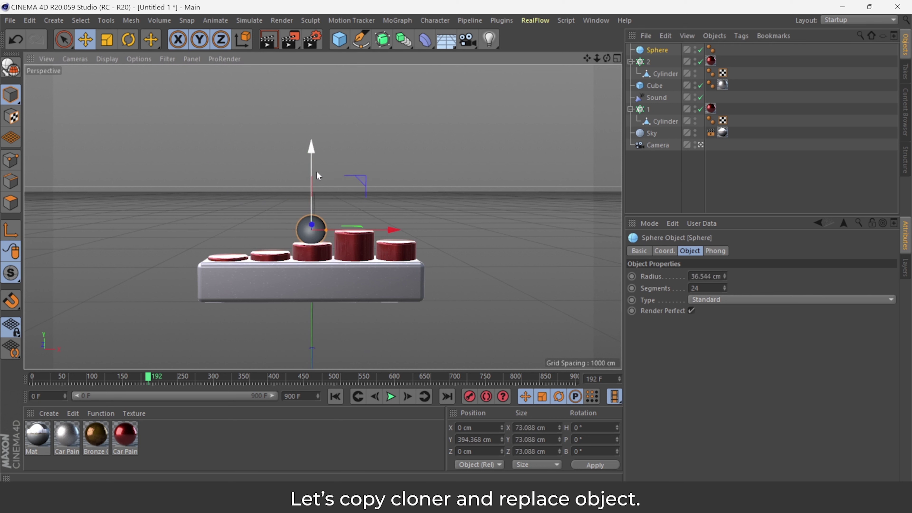
drag(317, 175, 314, 151)
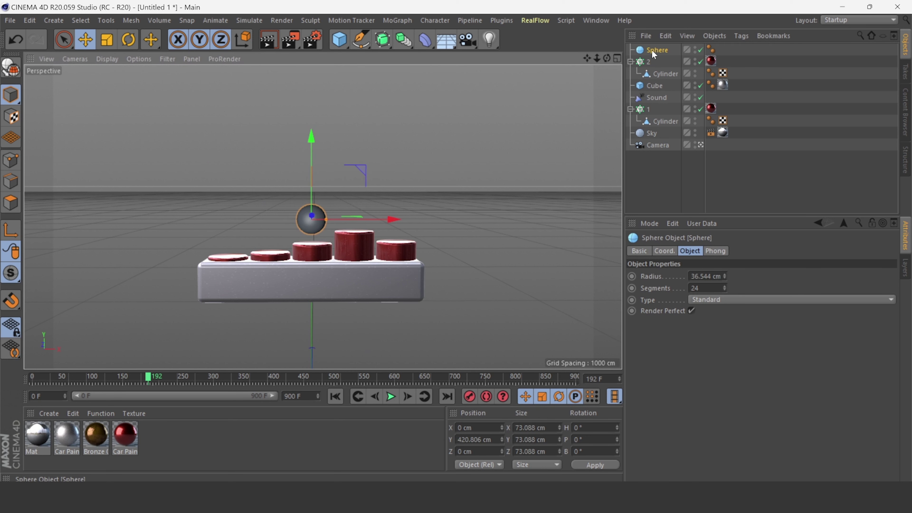
Put the sphere in cloner 2 in place of its cylinder, and lift cloner 2 above the cylinders.
drag(654, 54, 649, 62)
click(659, 73)
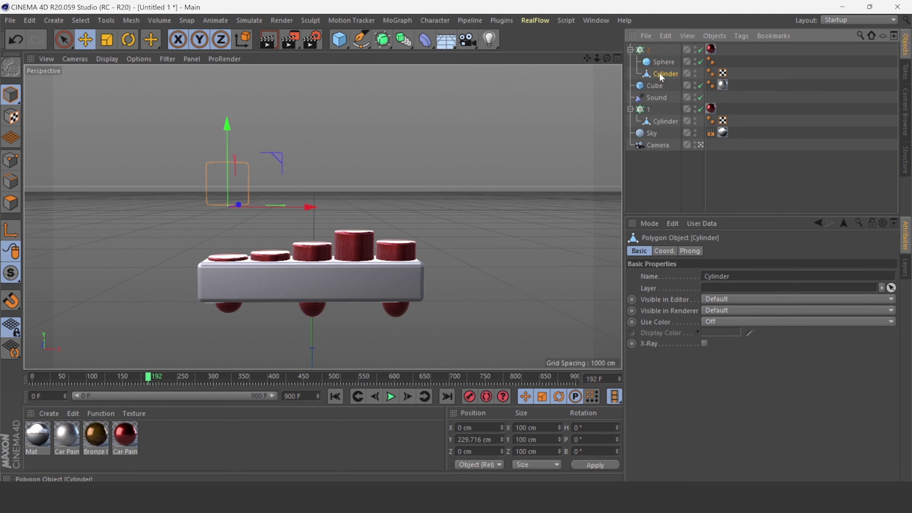
key(Delete)
click(648, 50)
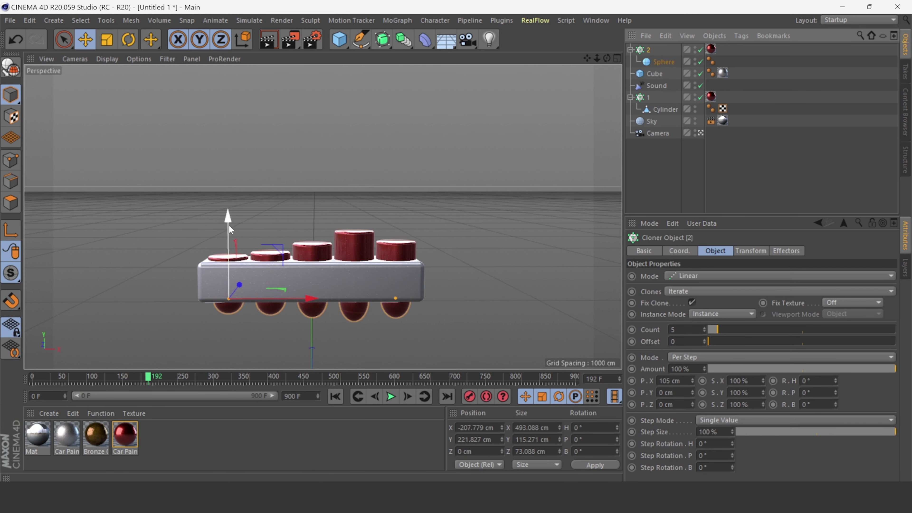
drag(230, 226, 263, 135)
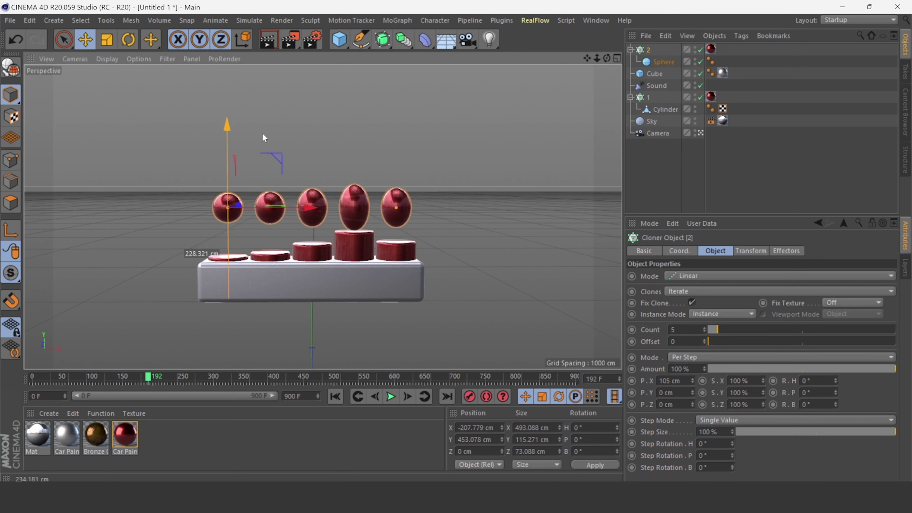
Replay the animation from frame 0 to watch the spheres bounce, stopping at frame 128.
click(335, 397)
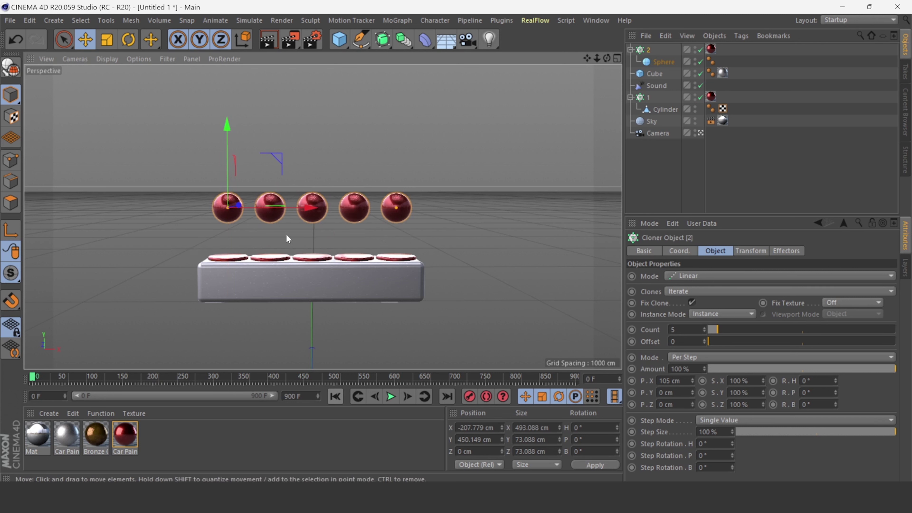
click(391, 397)
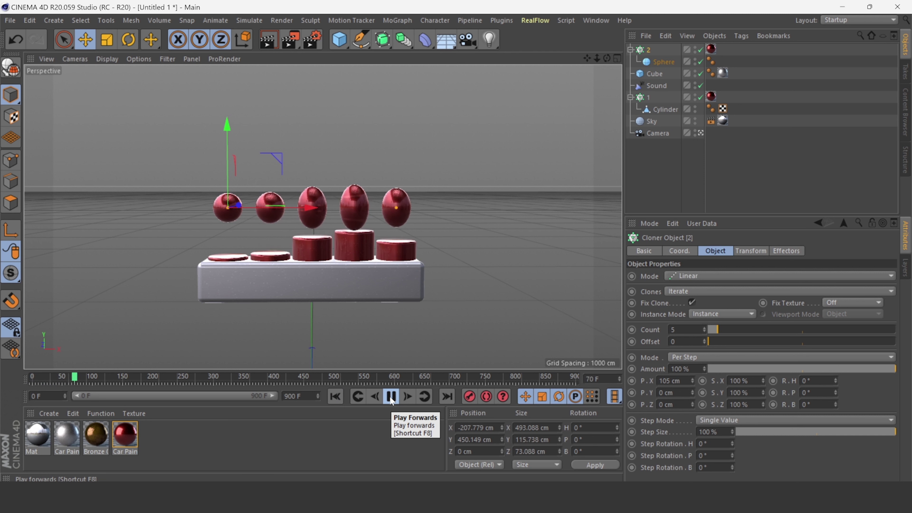
click(391, 396)
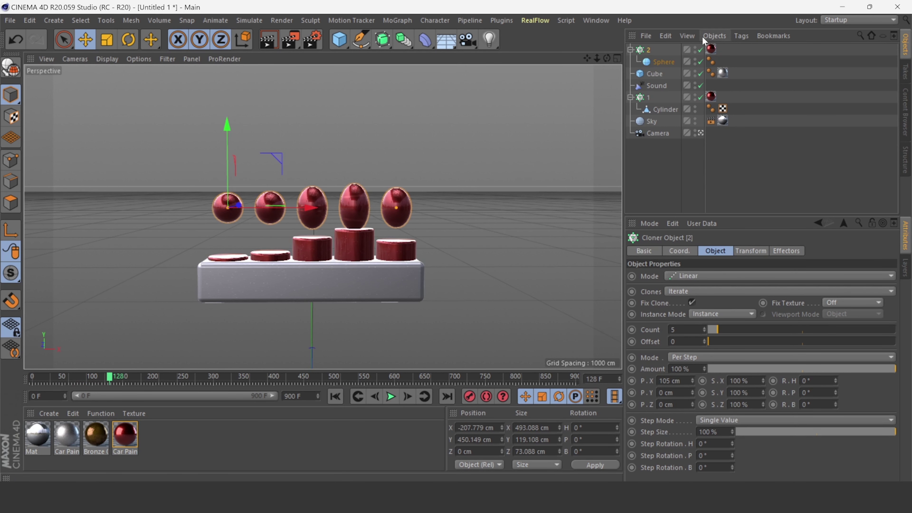
click(654, 87)
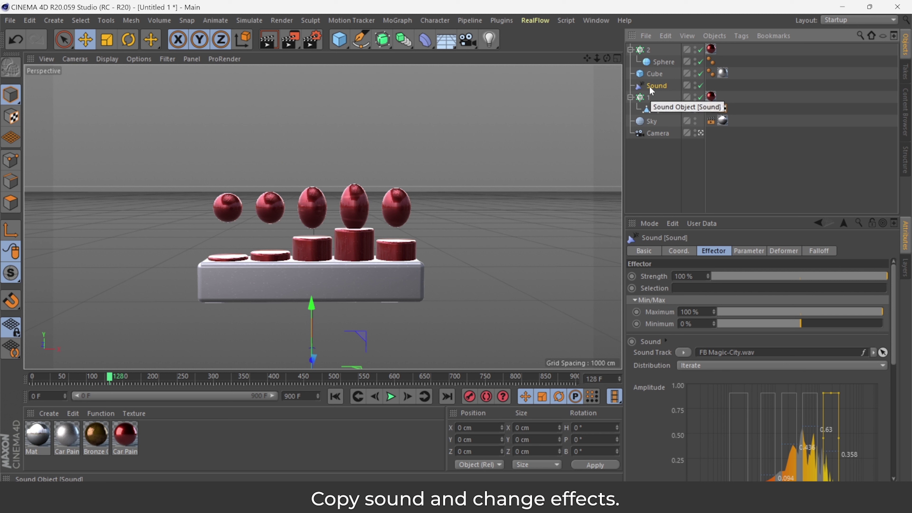
Duplicate the Sound effector and rename the original to 1.
key(ctrl+c)
key(ctrl+v)
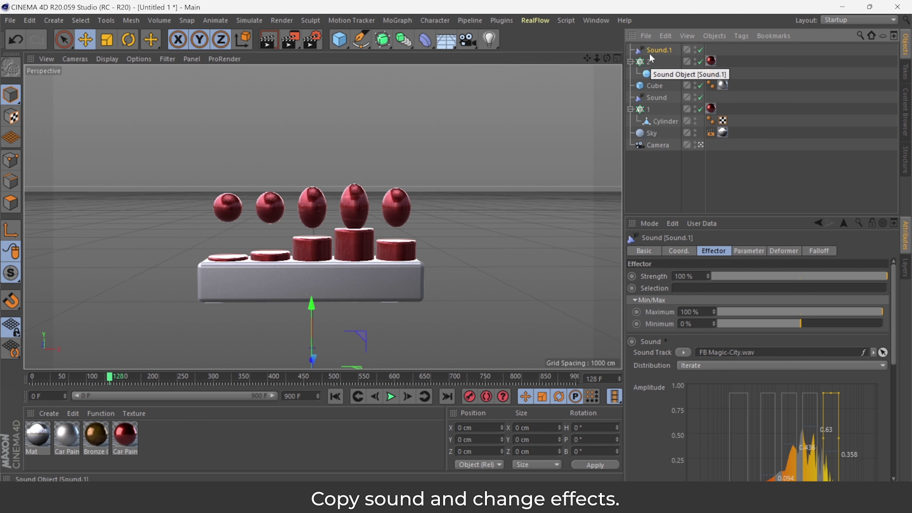
double_click(662, 49)
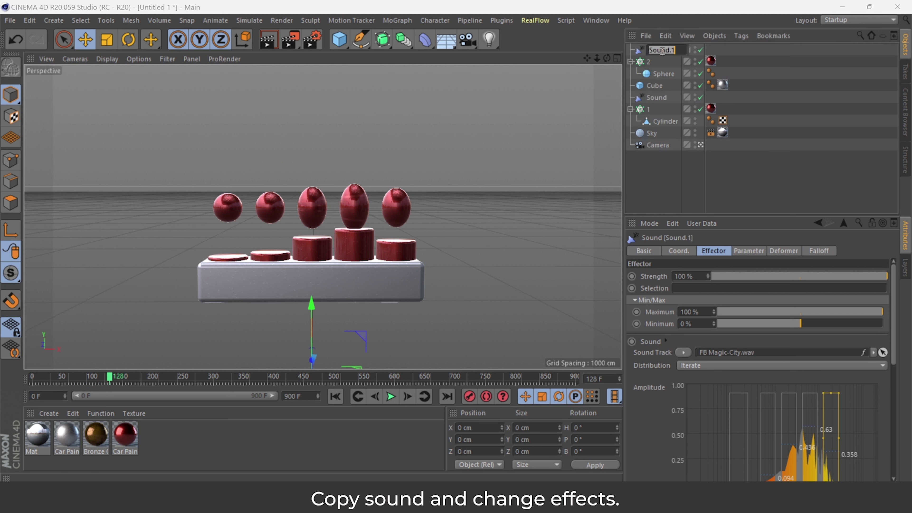
text(2)
double_click(662, 96)
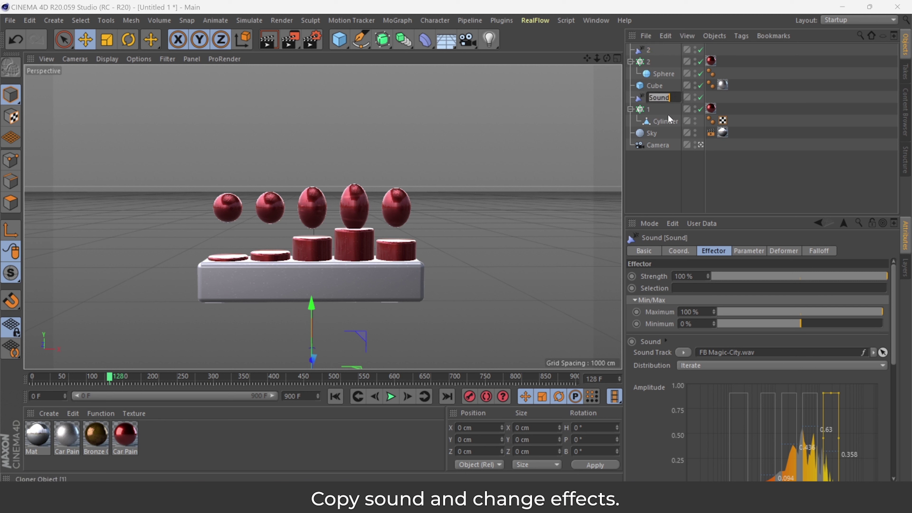
text(1)
key(Return)
In cloner 2's Effectors list, replace Sound effector 1 with Sound effector 2.
click(656, 64)
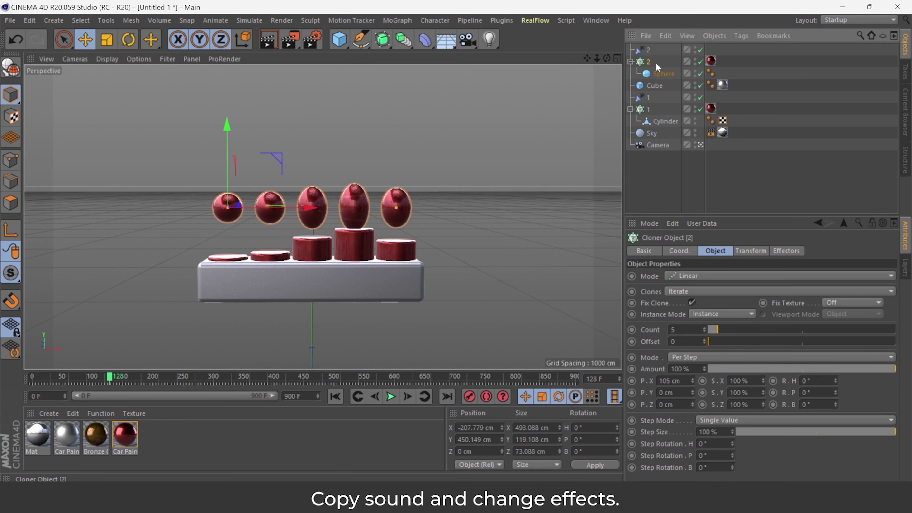
click(786, 252)
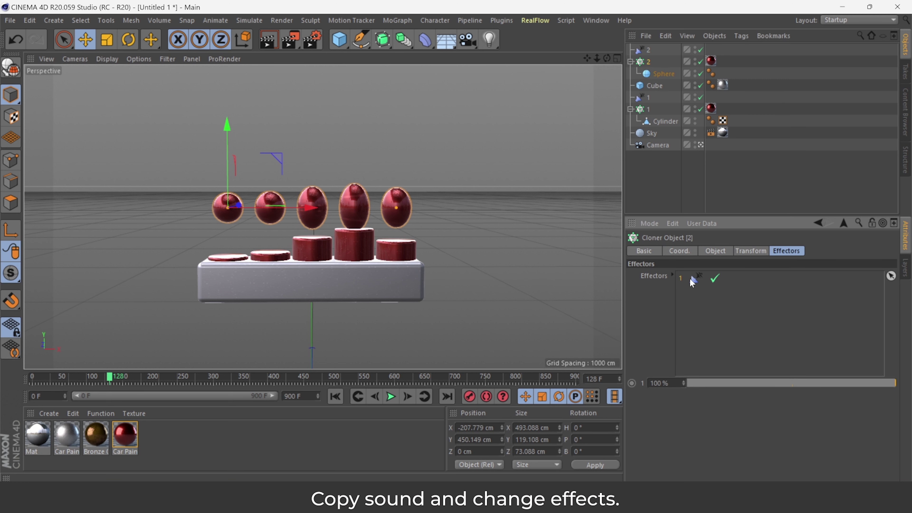
key(Delete)
click(650, 50)
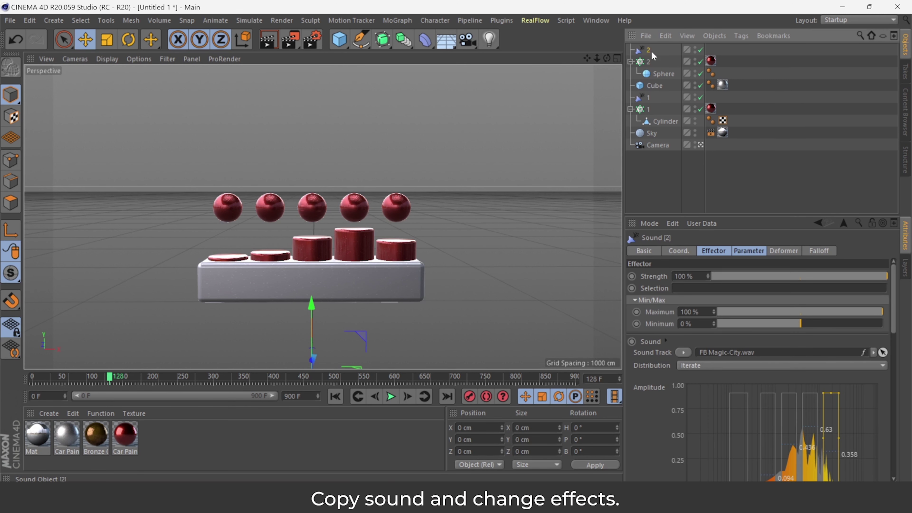
click(661, 62)
click(775, 251)
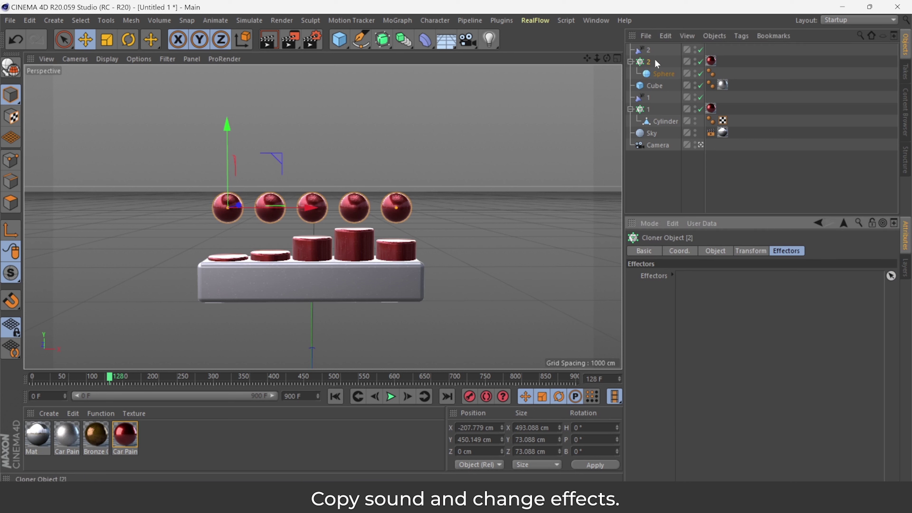
drag(648, 50, 648, 52)
drag(695, 281, 696, 284)
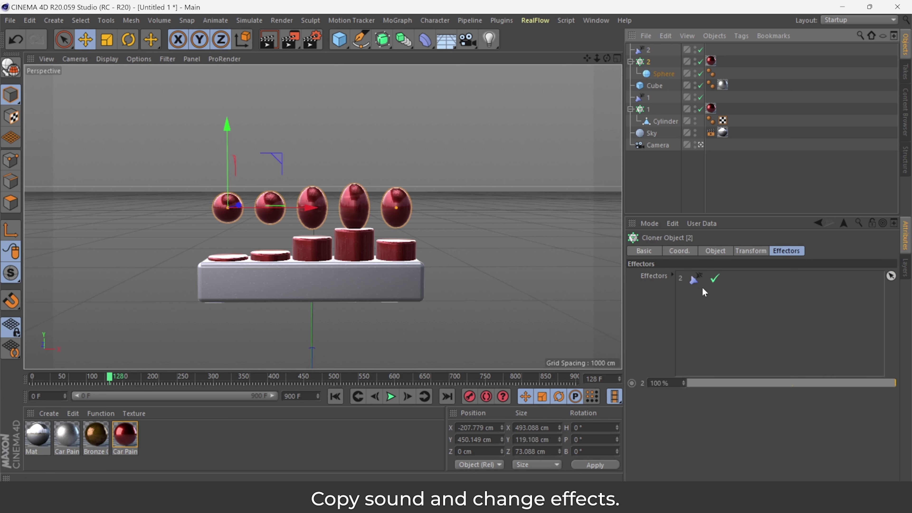
In Sound effector 2's parameters, turn Scale off, turn Position on, and enter 1 for P.Y.
click(649, 50)
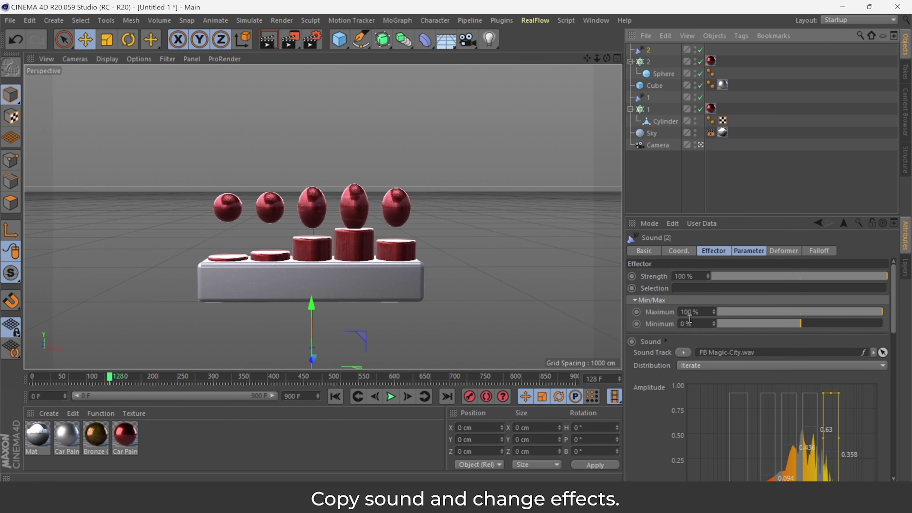
click(752, 249)
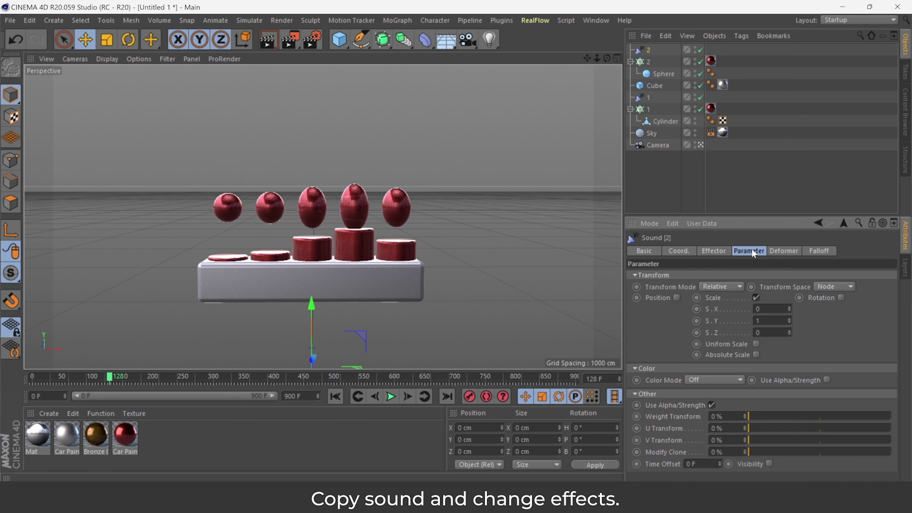
click(755, 297)
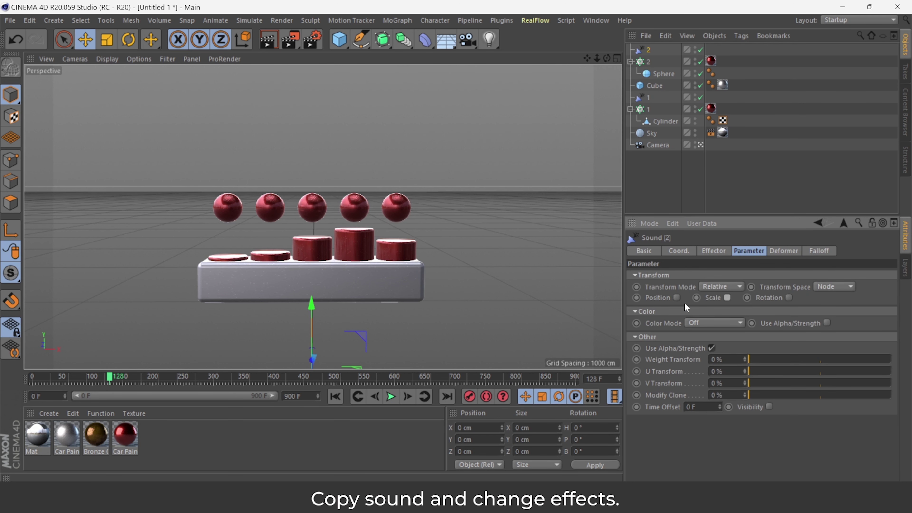
click(676, 298)
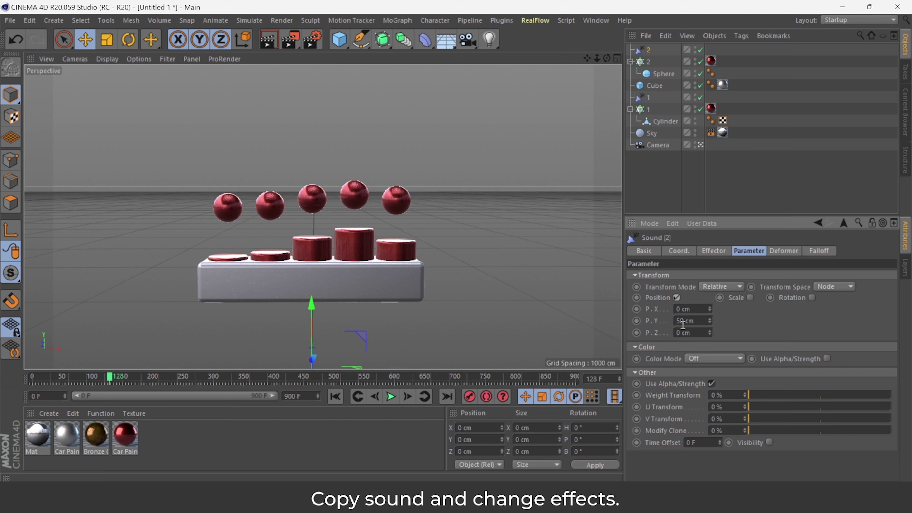
text(1)
click(463, 296)
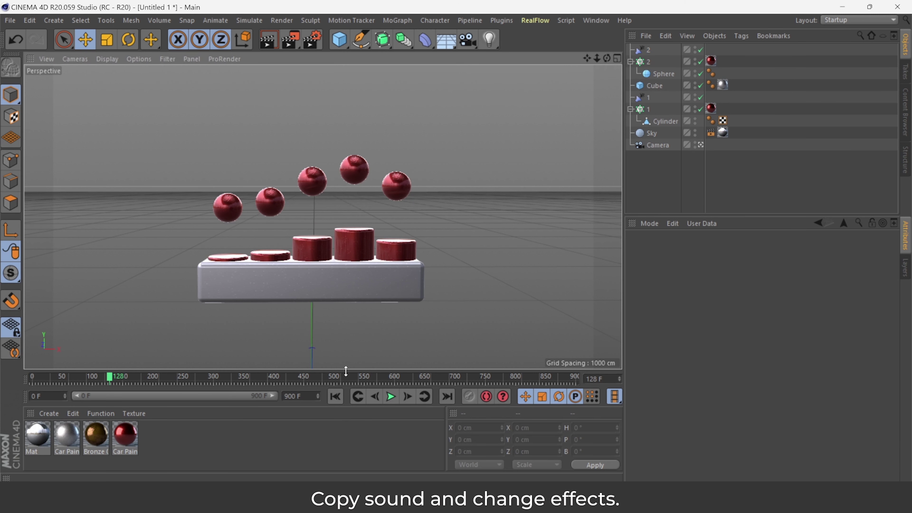
Lower the sphere cloner down onto the cylinders and play the animation to check the bounce.
click(334, 396)
click(228, 207)
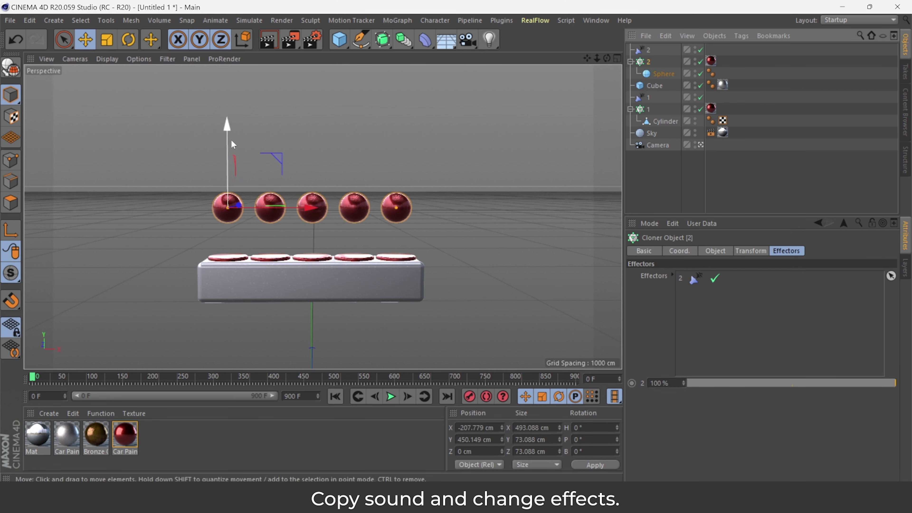
drag(227, 126, 227, 151)
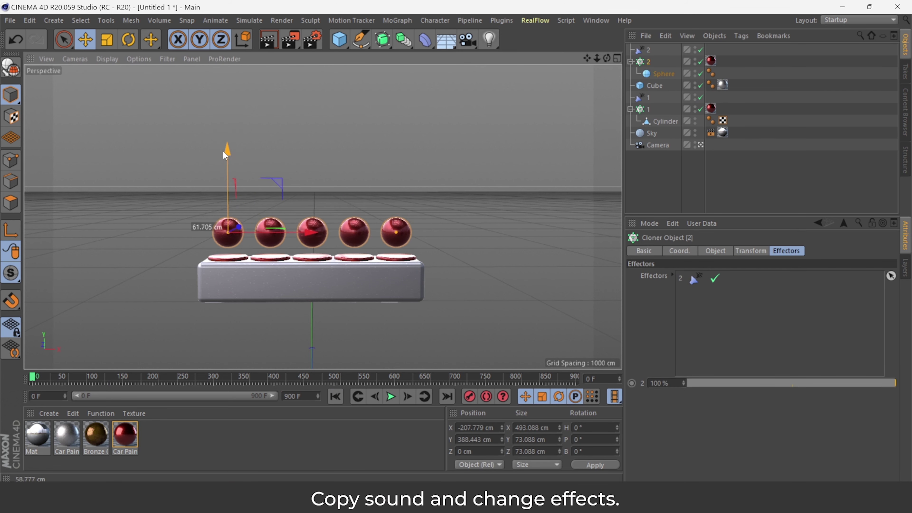
click(390, 396)
drag(228, 147, 231, 155)
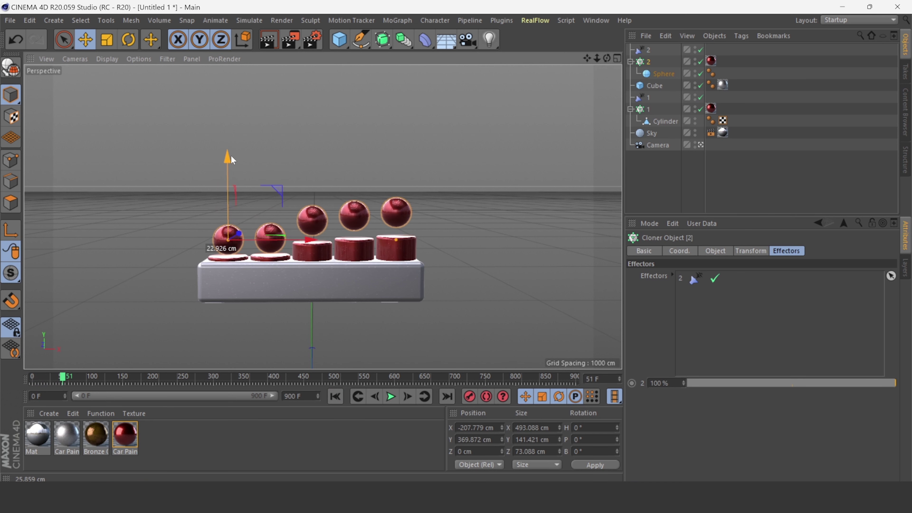
click(335, 396)
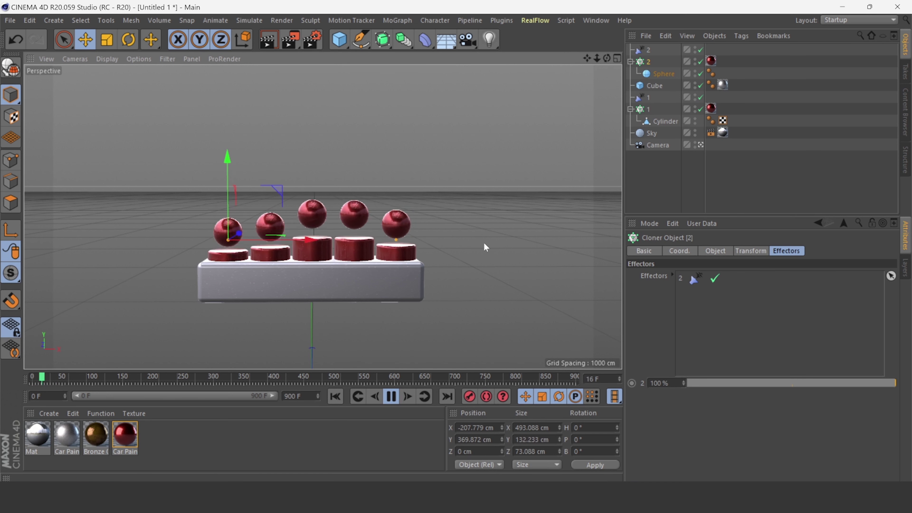
click(501, 279)
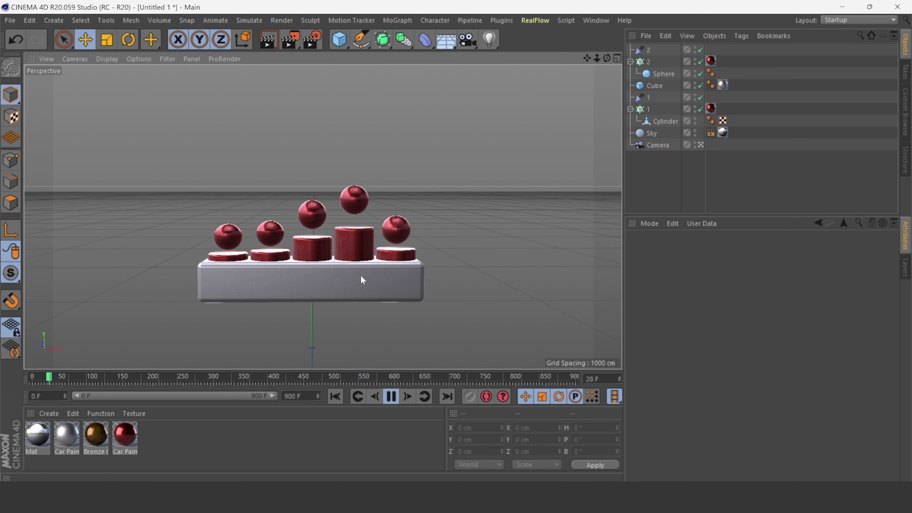
Stop playback and add a MoText object with Middle alignment.
click(391, 399)
click(387, 44)
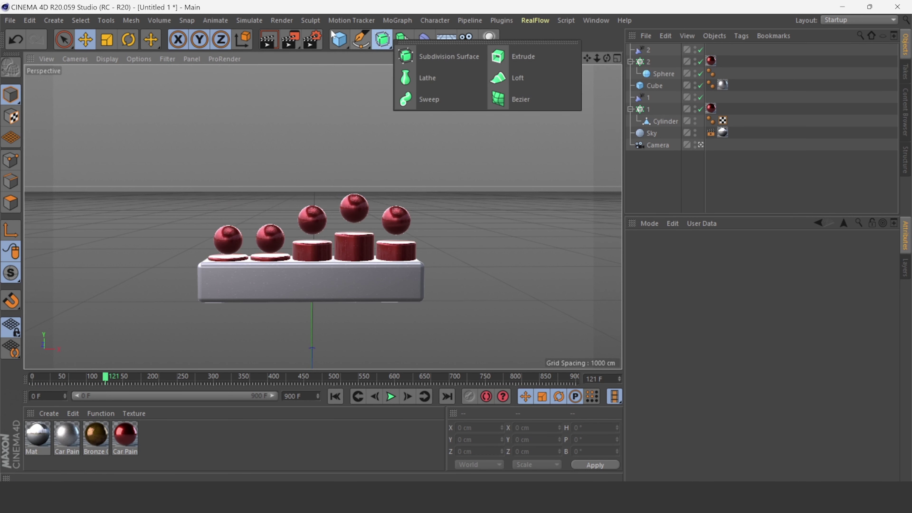
click(397, 21)
click(408, 210)
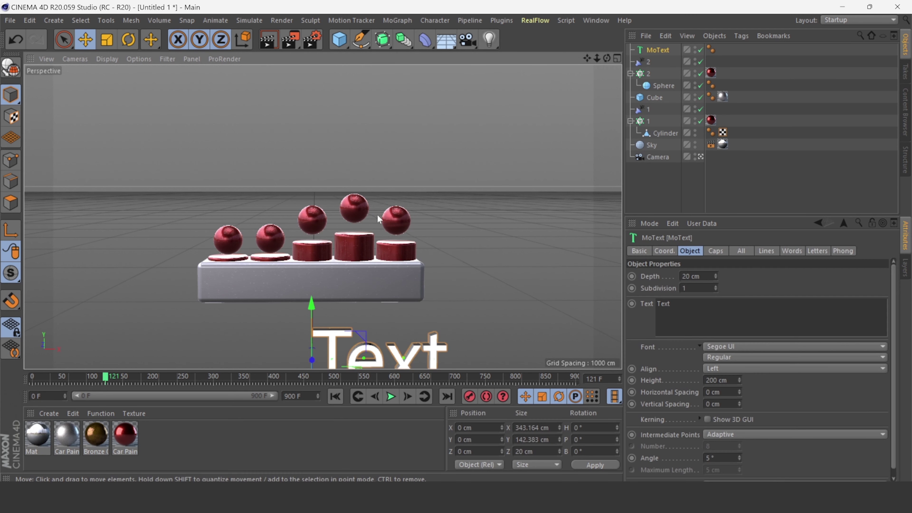
click(730, 368)
click(718, 392)
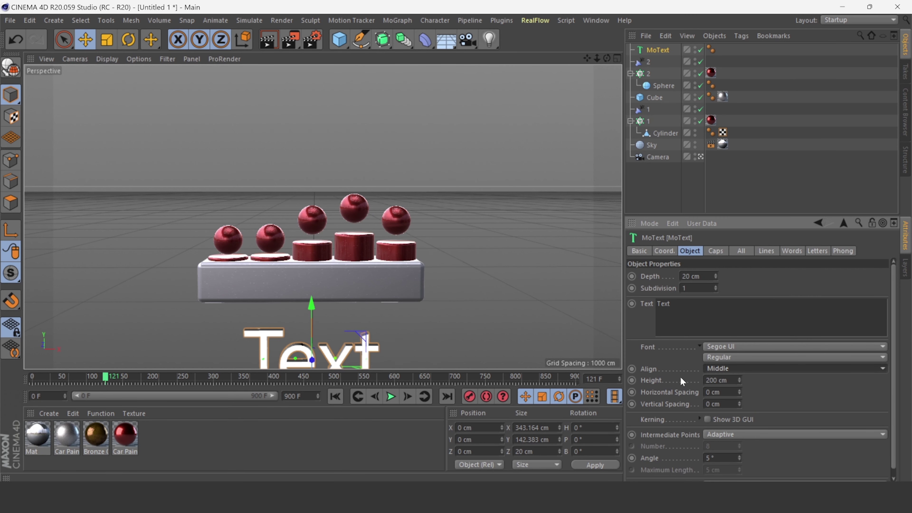
Raise the MoText high above the base and select its placeholder text.
drag(326, 312, 330, 234)
drag(334, 260, 384, 104)
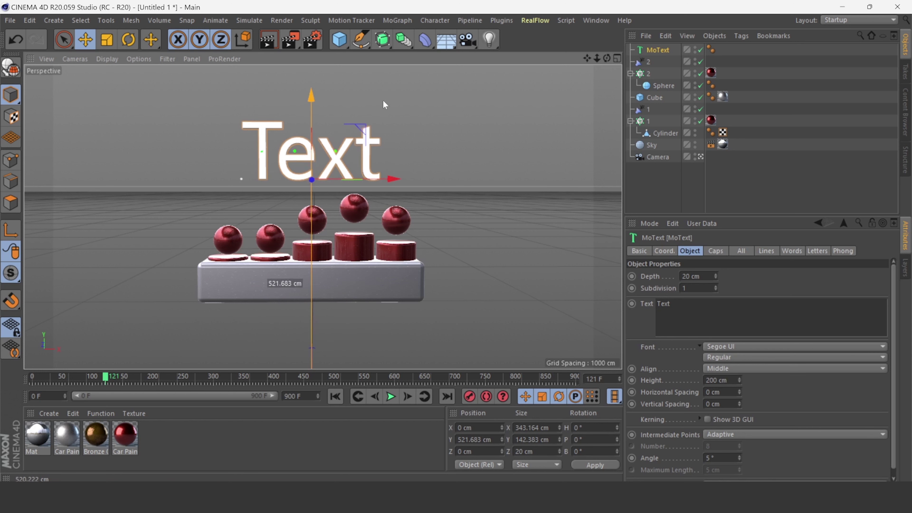
click(714, 310)
text(Thank You!)
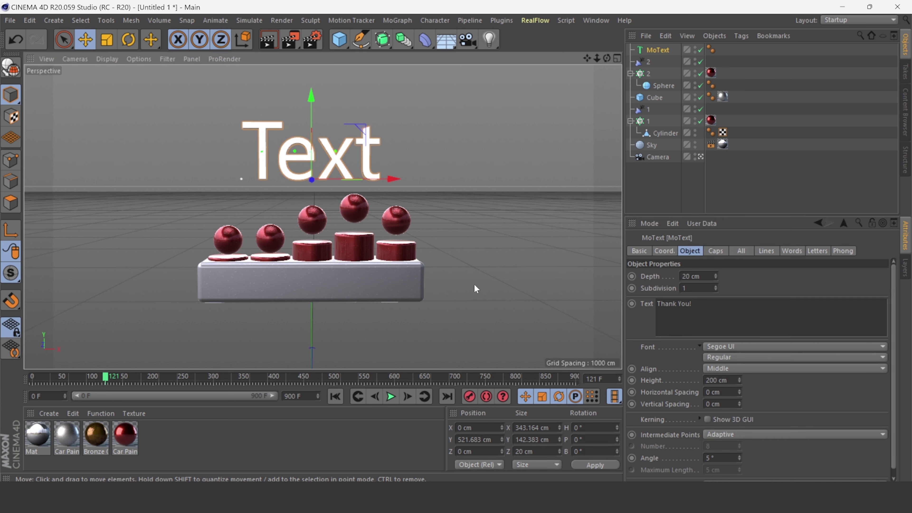
Confirm the 'Thank You!' text, lower it toward the base, and reduce its Height to 123 cm.
click(474, 287)
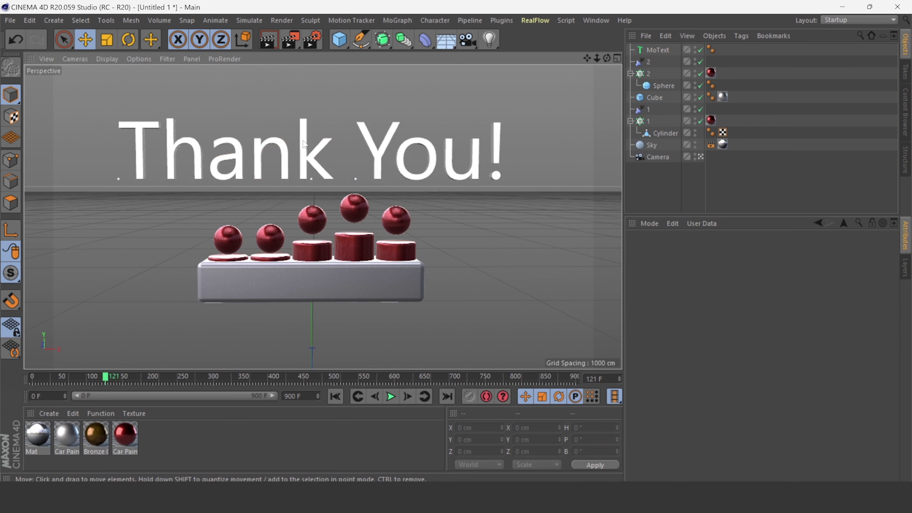
click(312, 150)
mouse_move(312, 94)
mouse_down()
mouse_move(304, 235)
mouse_move(306, 219)
mouse_up()
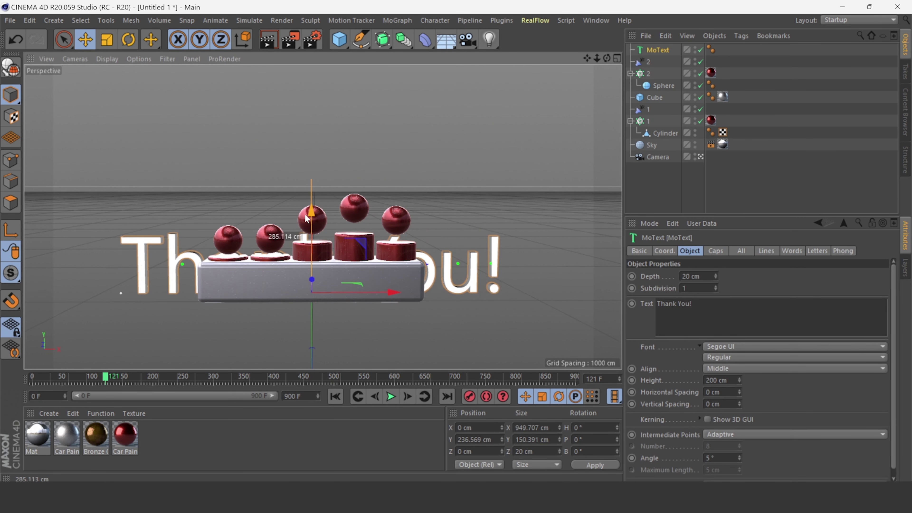
drag(739, 380, 738, 398)
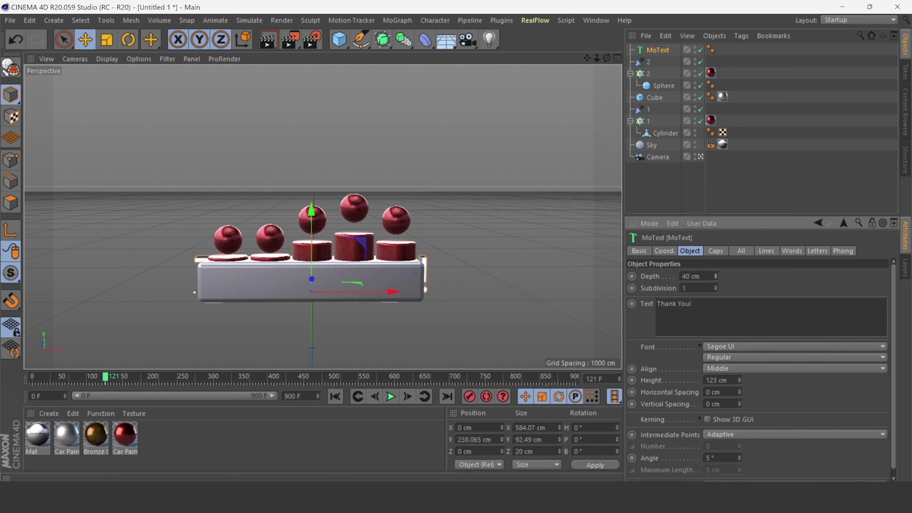
Move the text forward in front of the base, then scale it down in the scene camera view.
alt+drag(559, 71, 322, 216)
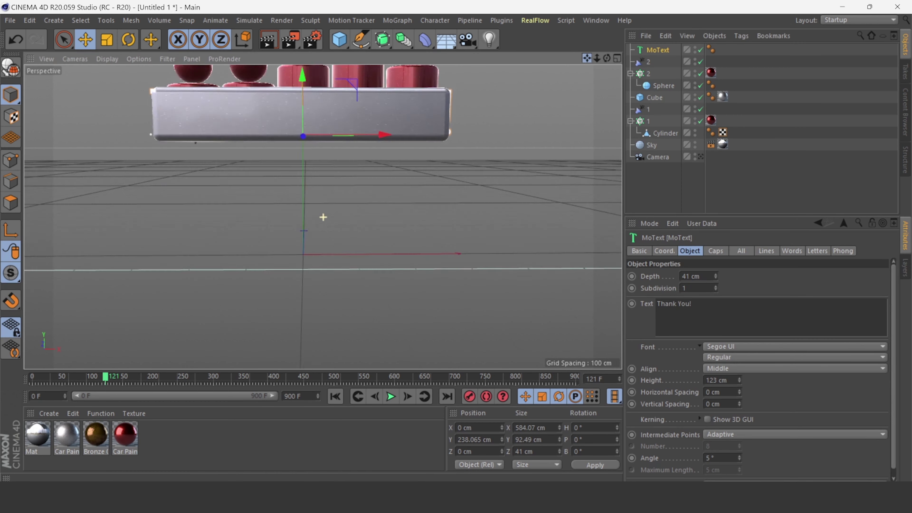
mouse_move(606, 57)
mouse_down()
mouse_move(432, 218)
mouse_move(365, 252)
mouse_up()
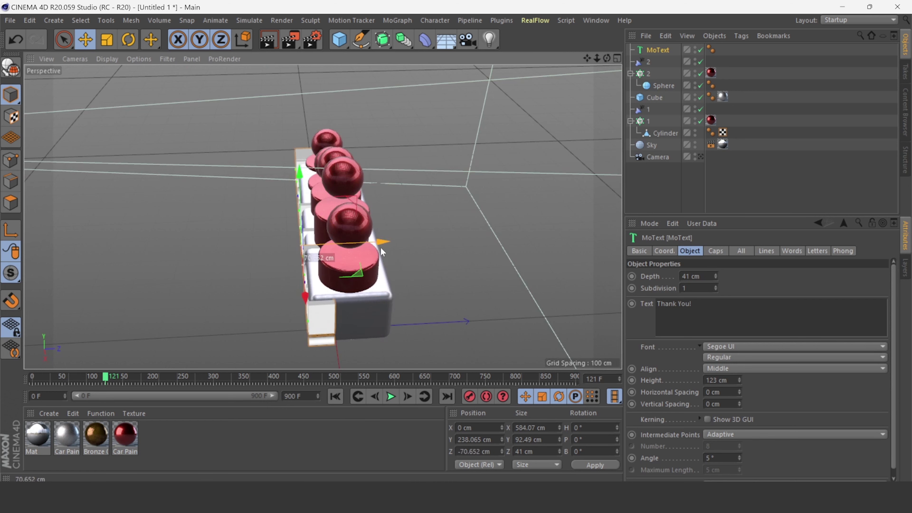
click(700, 157)
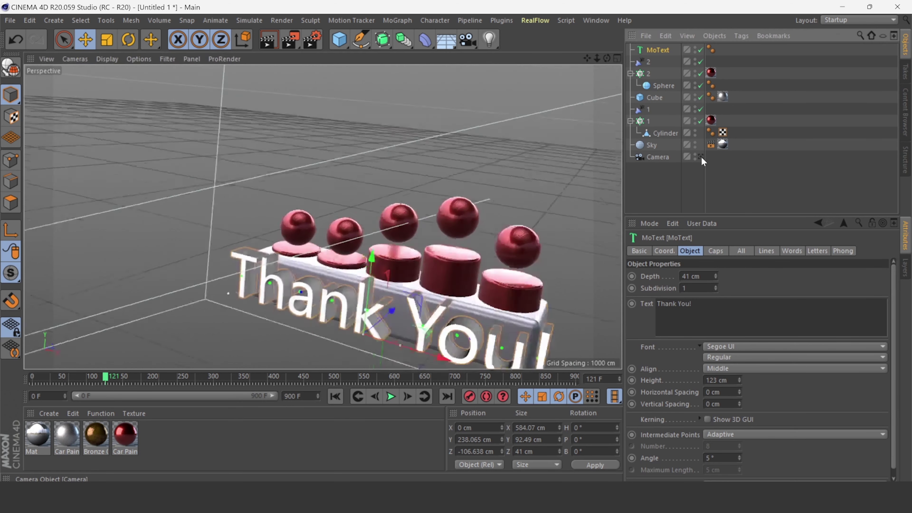
key(t)
drag(476, 305, 413, 305)
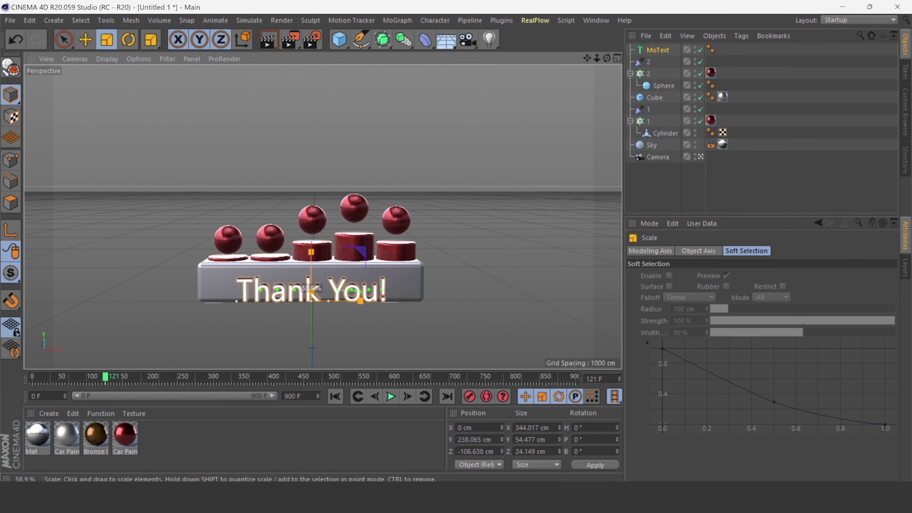
key(e)
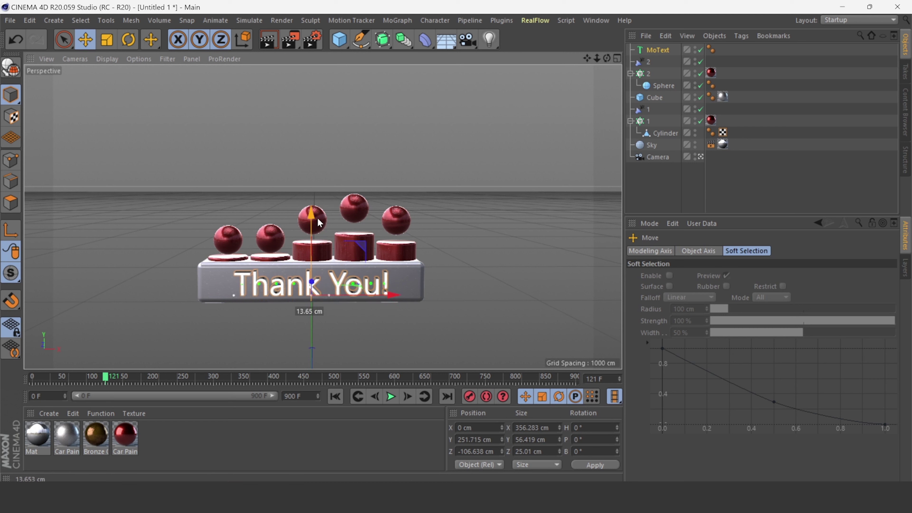
Deselect the text and play the finished animation from the start.
click(364, 344)
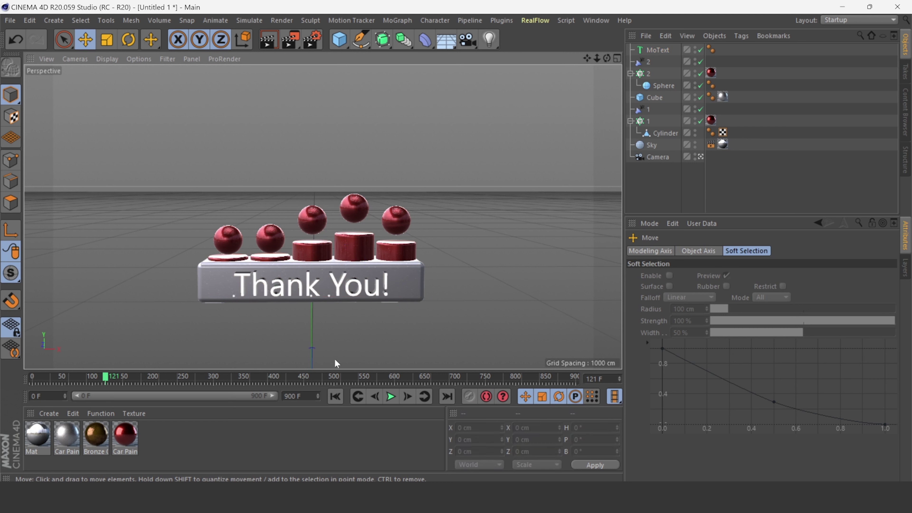
click(335, 396)
click(390, 396)
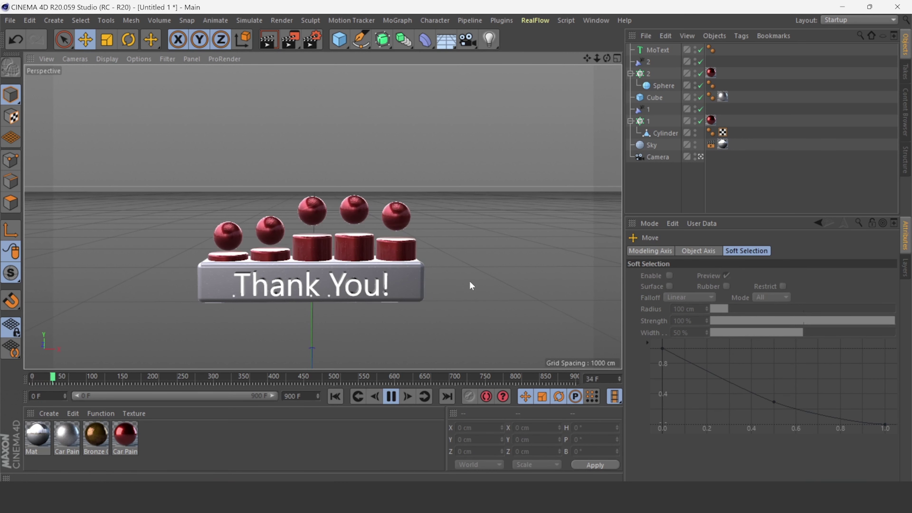